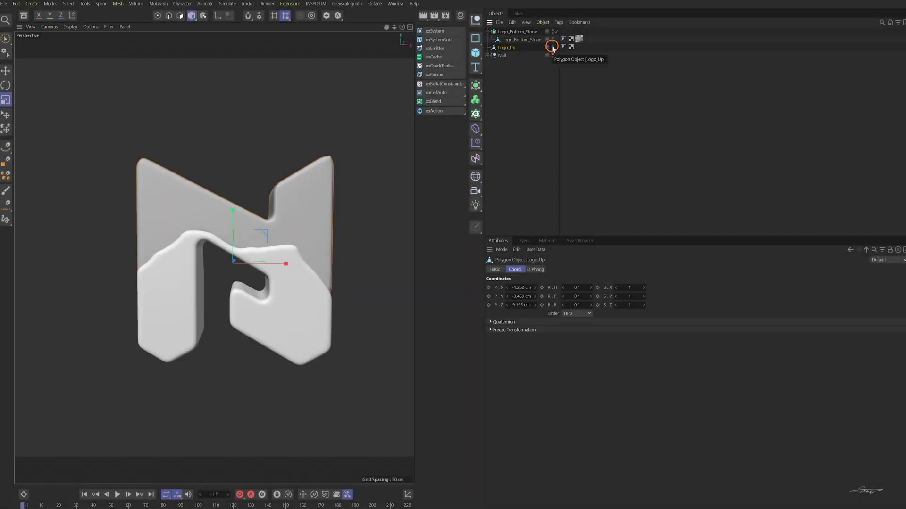
Inspect the logo by toggling the visibility of the back and front pieces.
left_click(548, 87)
left_click(508, 48)
left_click(552, 48)
left_click(552, 47)
left_click(552, 39)
left_click(553, 40)
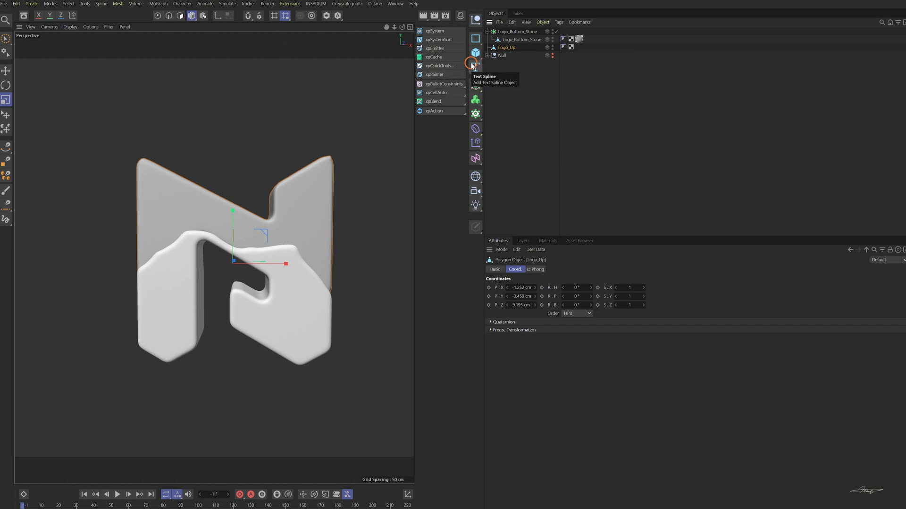
Add an xpSystem and give Logo_Up a Display tag showing it as wireframe lines.
left_click(435, 30)
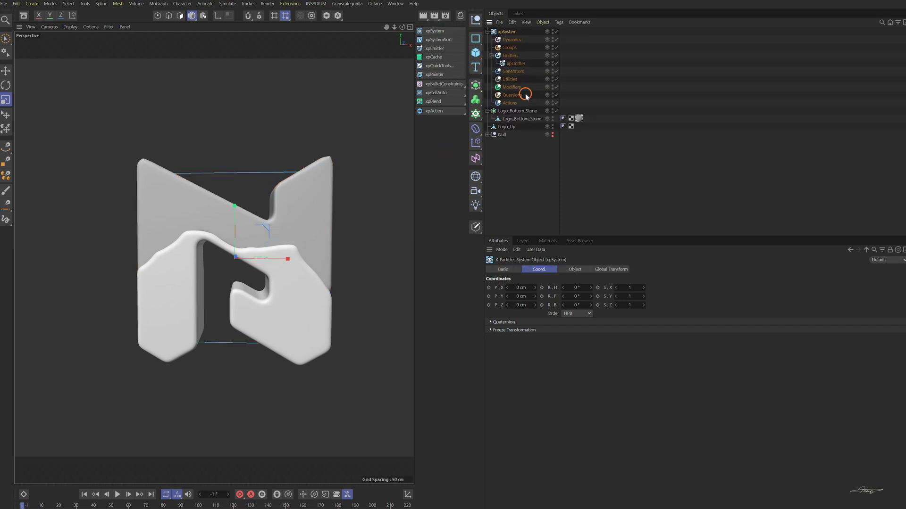
left_click(510, 127)
key("shift+c")
type("disp")
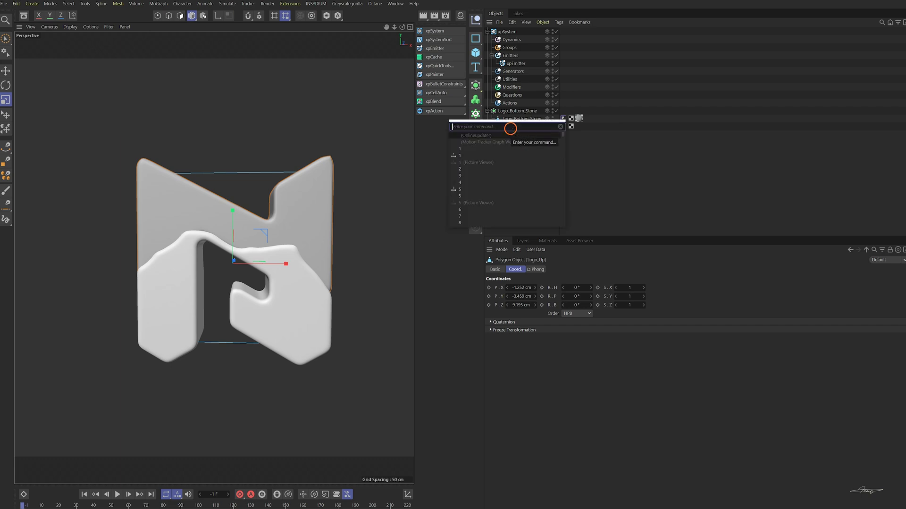
key("Return")
left_click(506, 287)
left_click(588, 288)
left_click(594, 358)
Set the xpEmitter shape to Object with Logo_Up as its source.
left_click(515, 63)
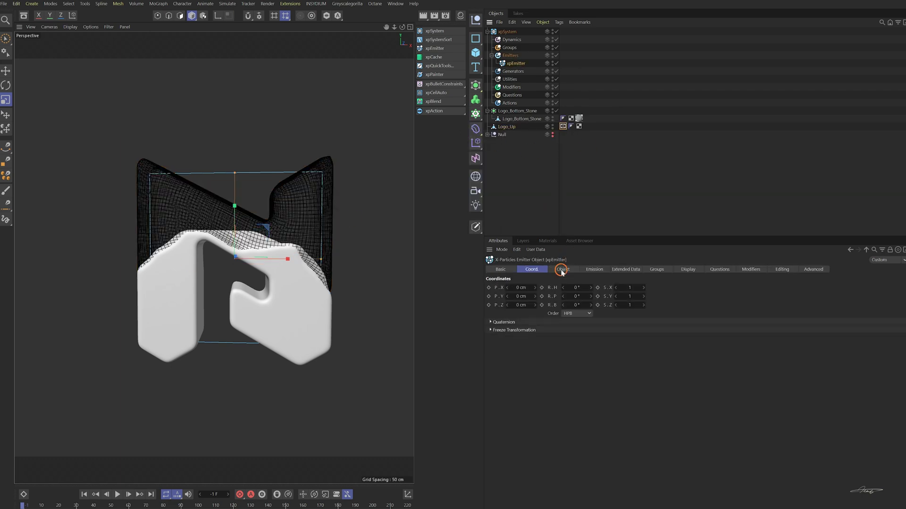
left_click(562, 270)
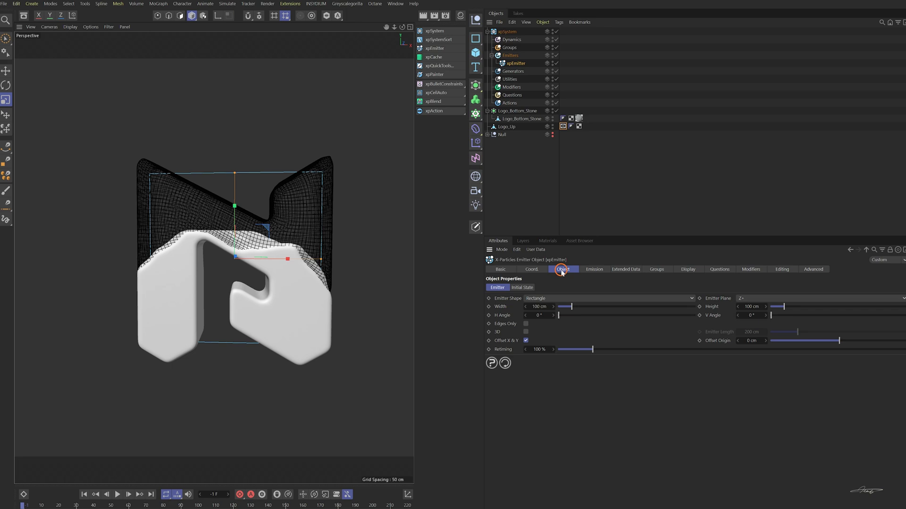
left_click(568, 299)
left_click(558, 366)
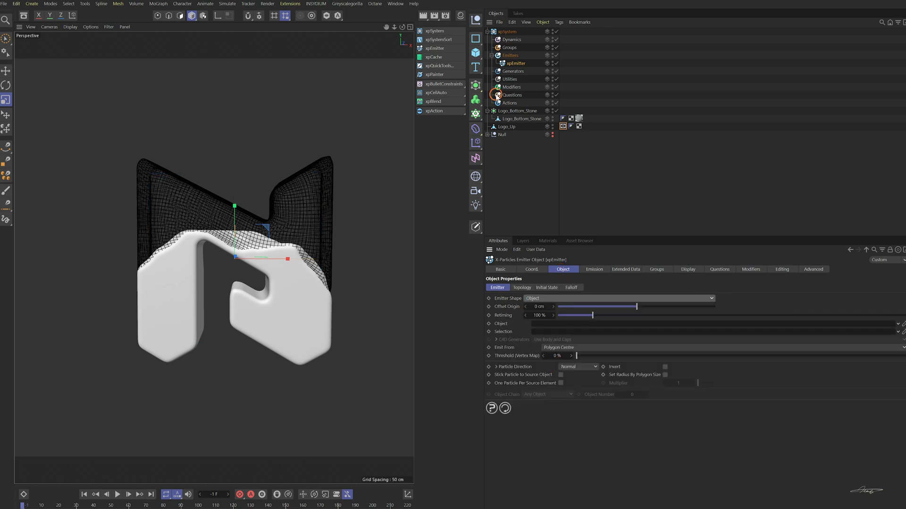
left_click_drag(512, 128, 512, 128)
Switch emission to Hexagonal, ending at frame 1, and preview the burst.
left_click(594, 269)
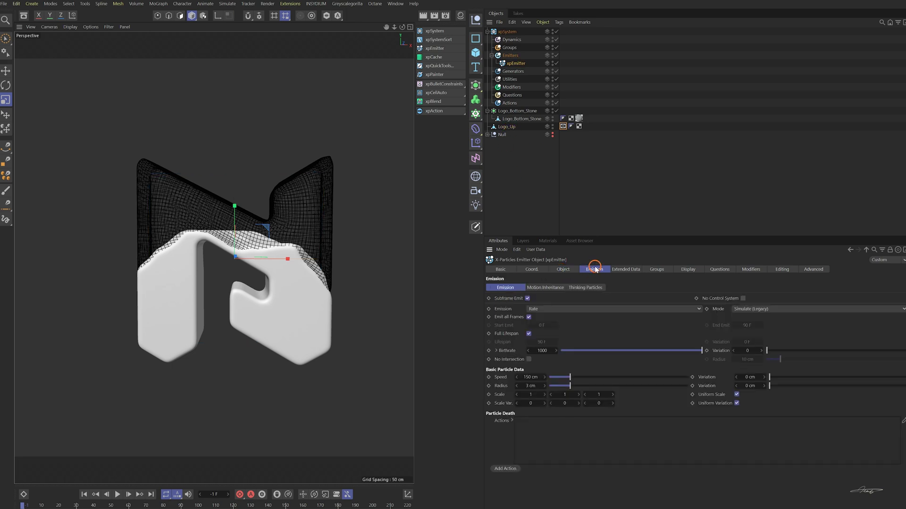
left_click(568, 309)
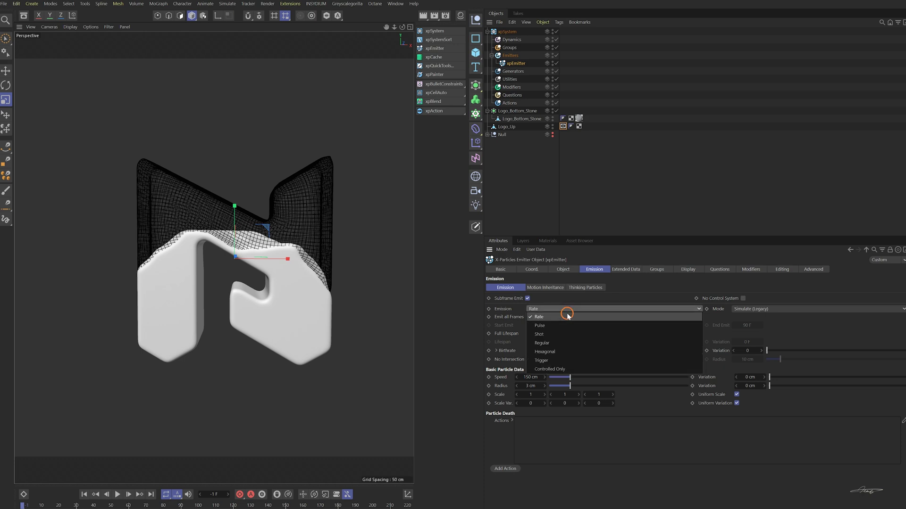
left_click(552, 351)
left_click(528, 334)
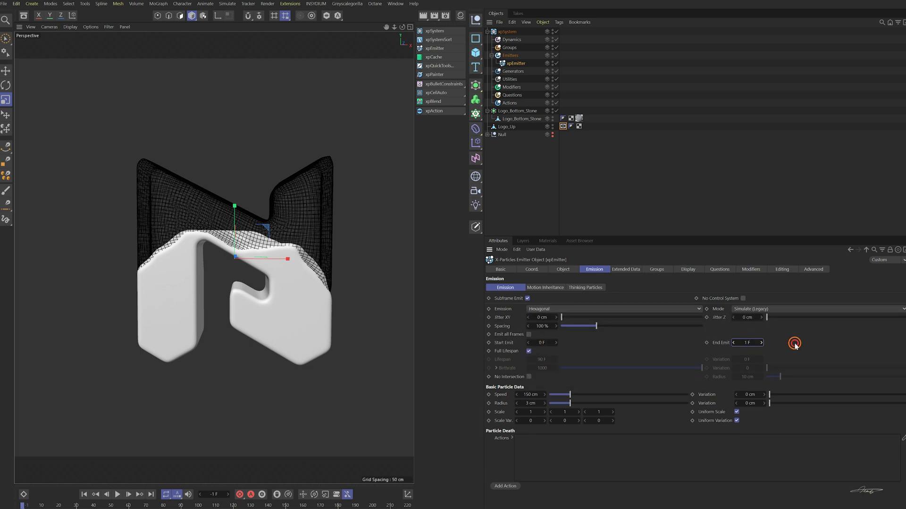
left_click(84, 494)
left_click(118, 495)
left_click(118, 495)
left_click(84, 494)
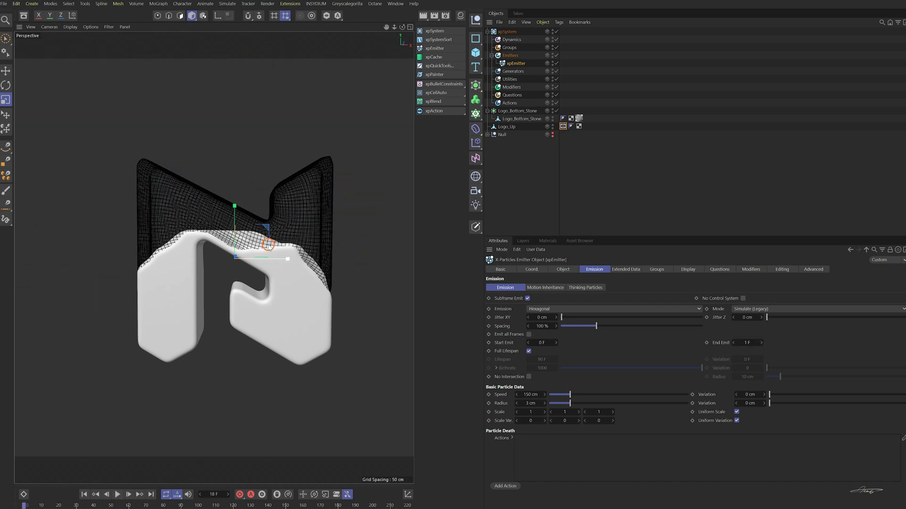
Select Logo_Bottom_Stone and search 'xpcoll' in the Commander.
left_click(537, 122)
key("shift+c")
type("xpcoll")
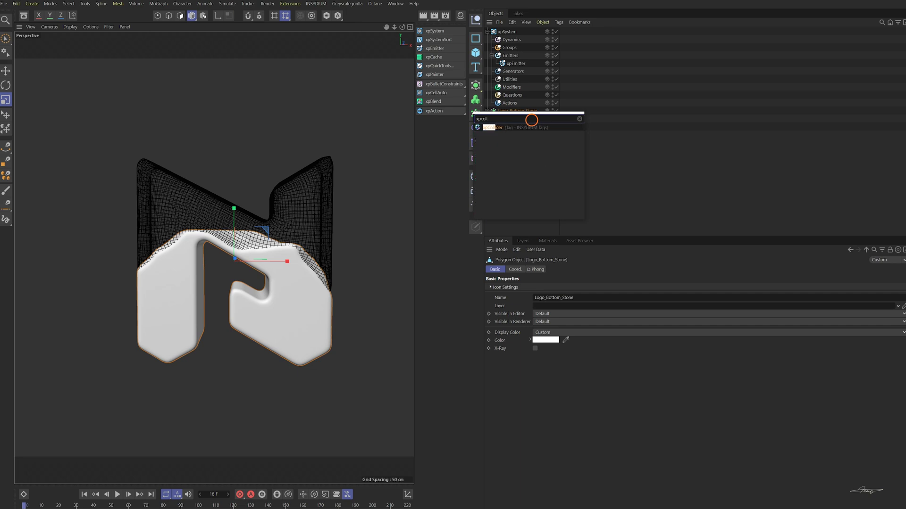
Add an xpCollider tag to the front piece and test the collisions.
left_click(522, 128)
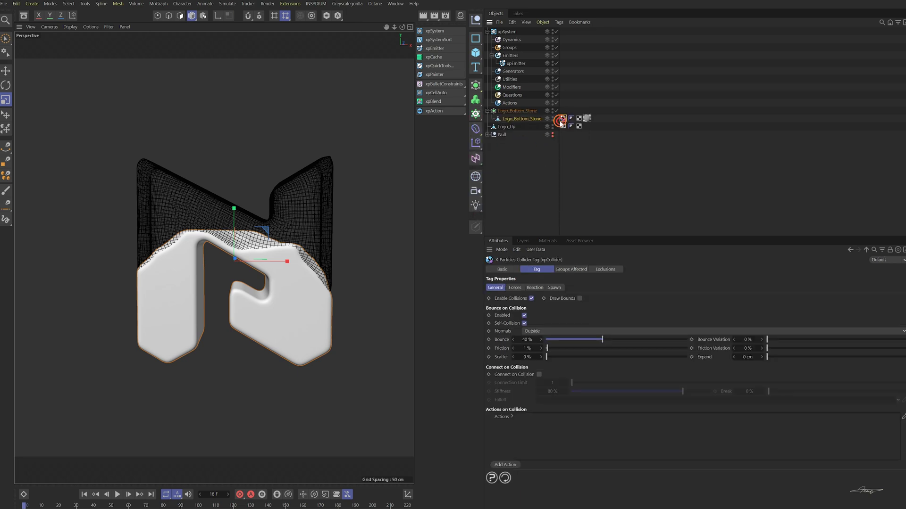
left_click(108, 494)
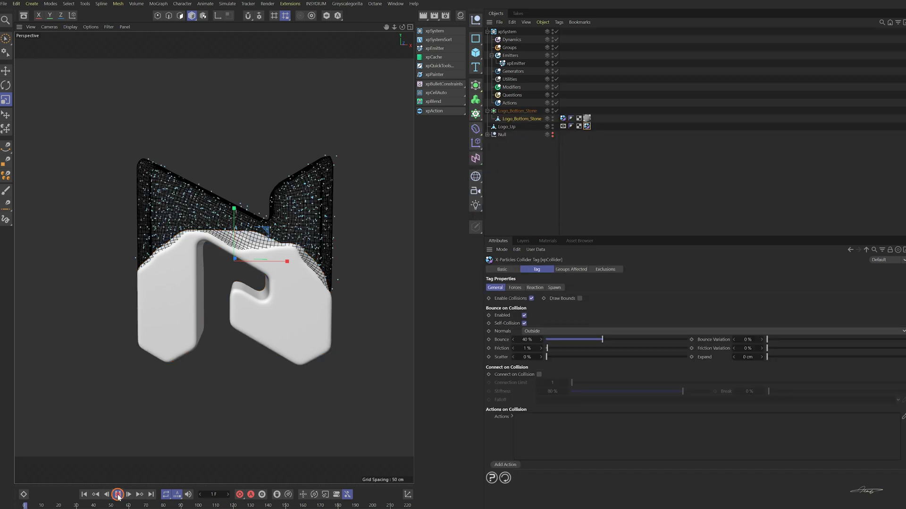
left_click(83, 495)
Set the collider Normals to Inside and replay to check particles stay contained.
left_click(253, 409)
left_click(594, 218)
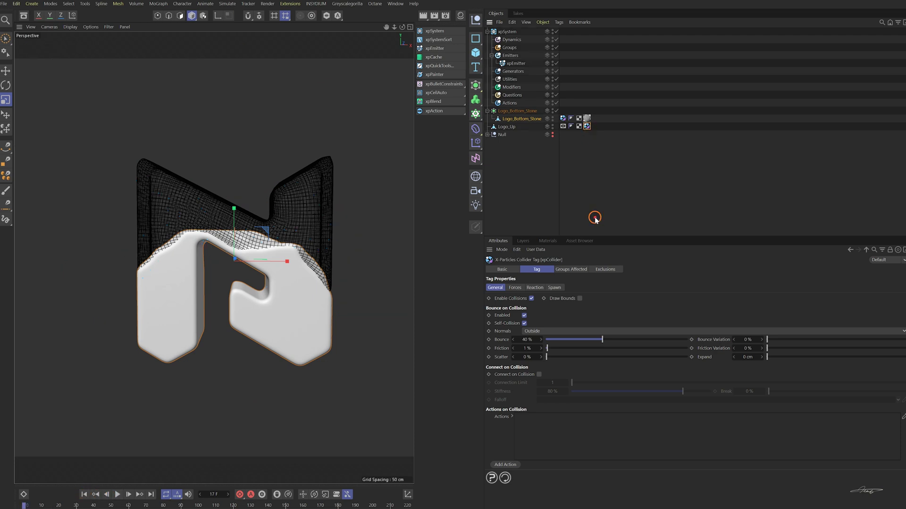
left_click(542, 334)
left_click(538, 348)
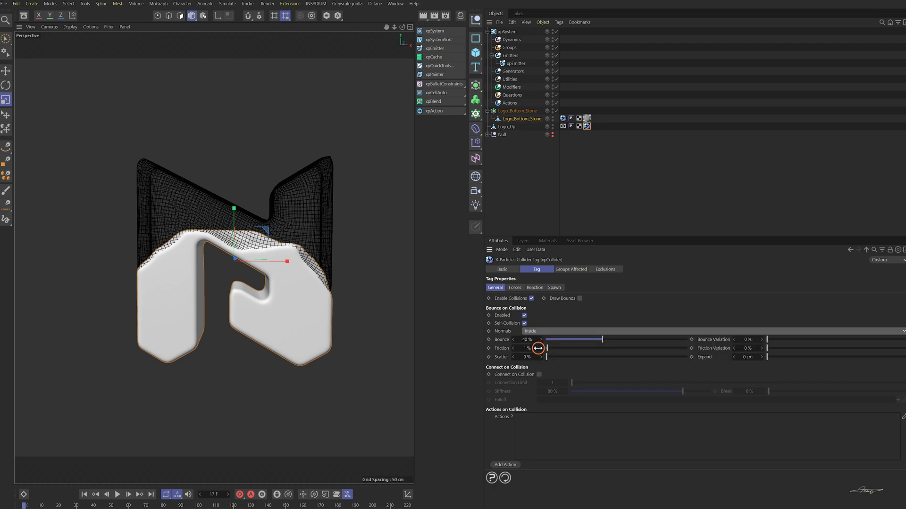
left_click(117, 495)
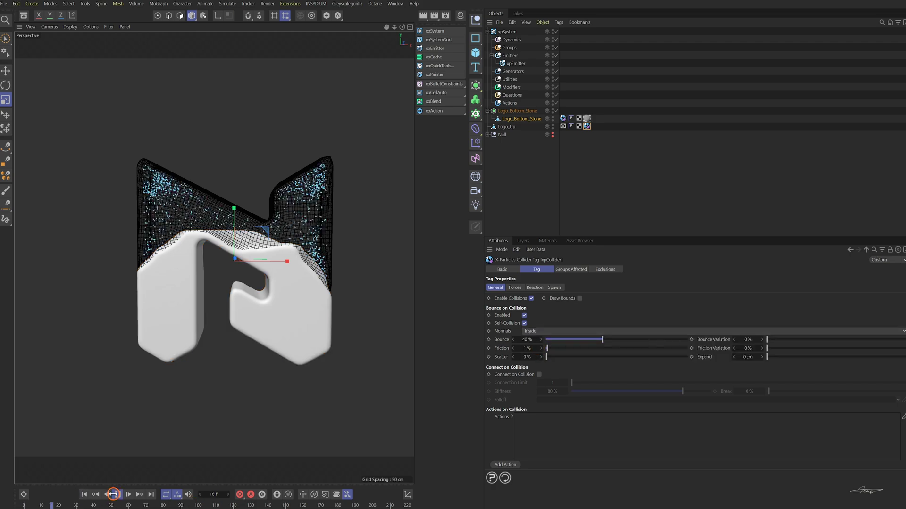
scroll(266, 231, "up", 4)
left_click_drag(267, 241, 278, 239, "alt")
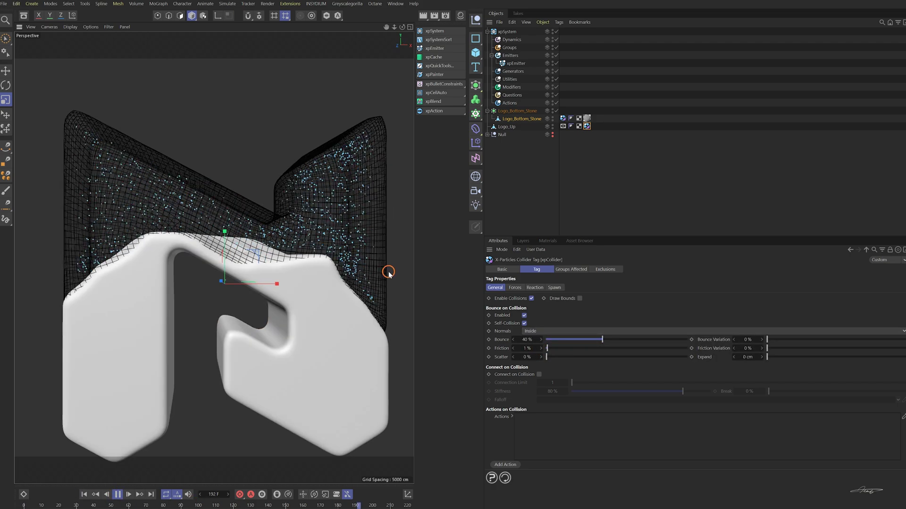
left_click(117, 495)
left_click(84, 495)
Select the front piece's collider tag and replay the collisions.
left_click(563, 119)
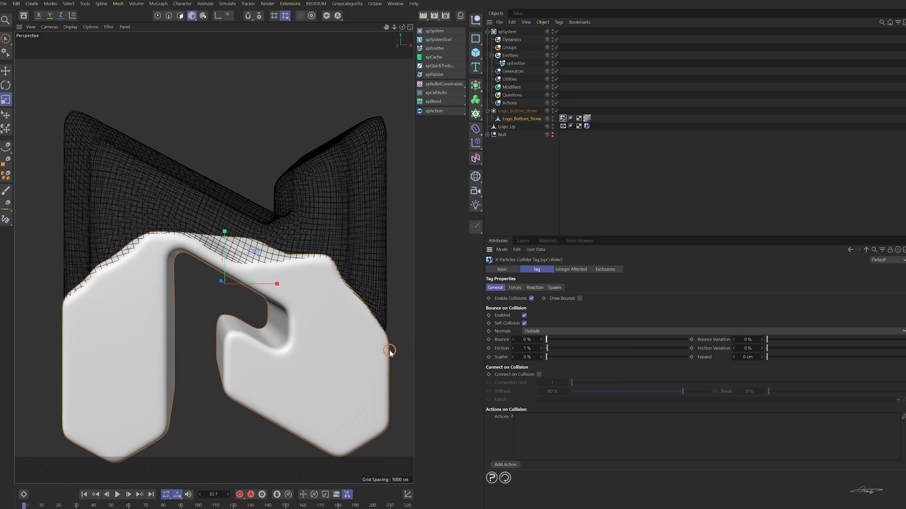
left_click(115, 494)
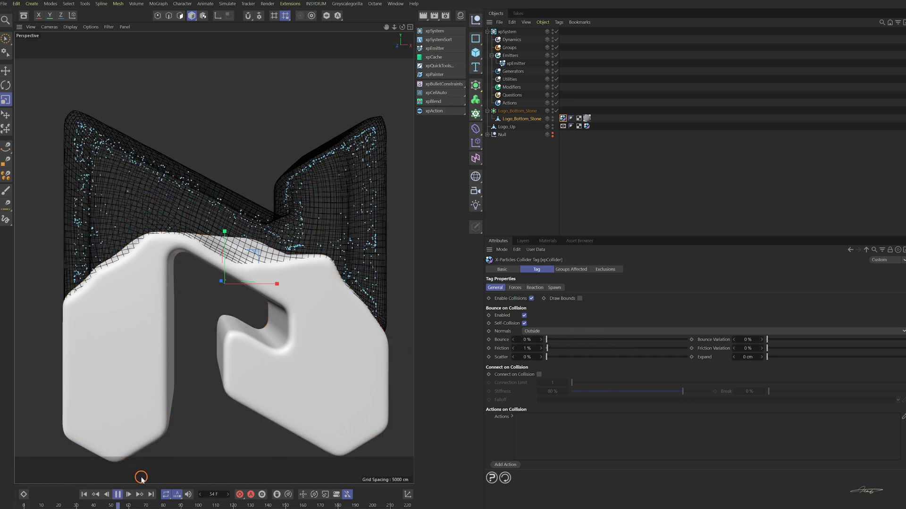
left_click(85, 496)
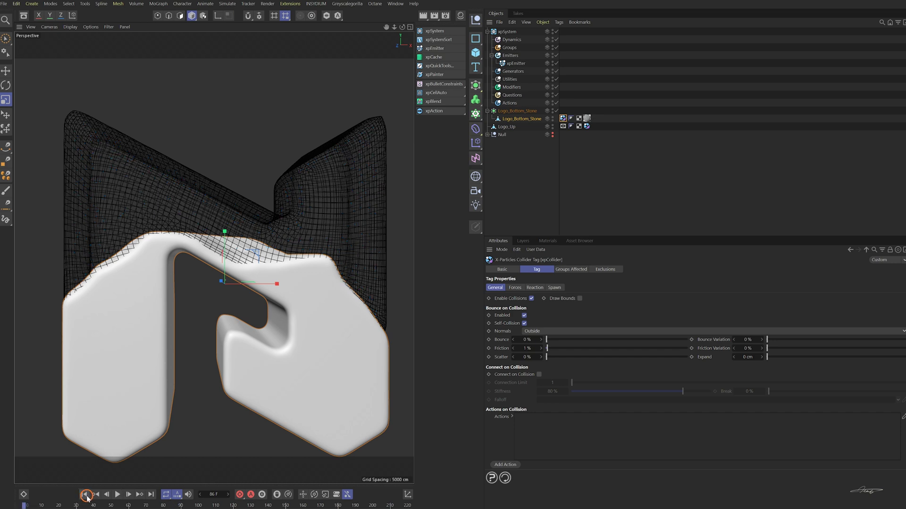
Add an xpFluidFX object to the Dynamics folder and test-play it.
left_click(513, 41)
left_click(900, 307)
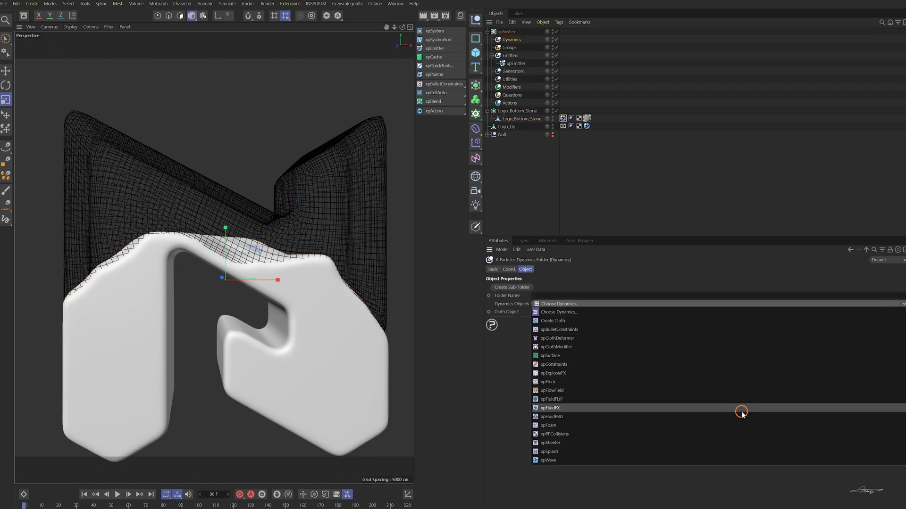
left_click(740, 411)
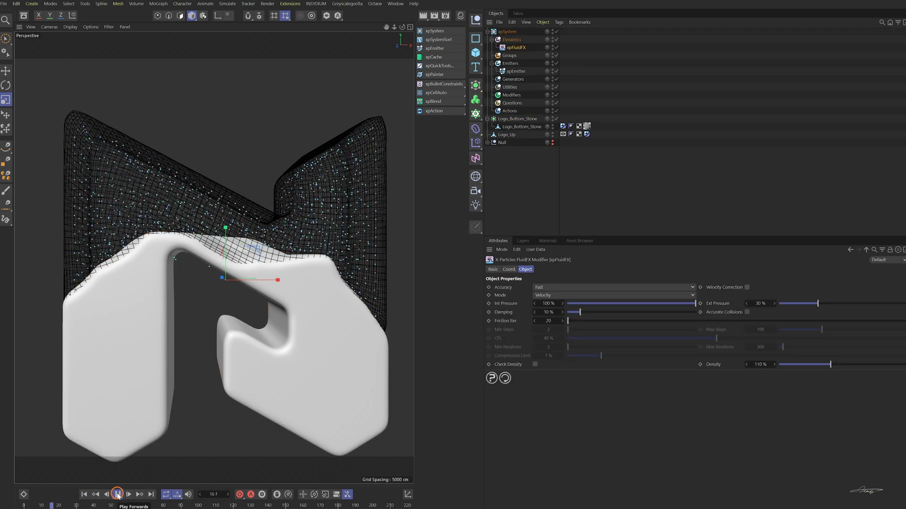
left_click(83, 495)
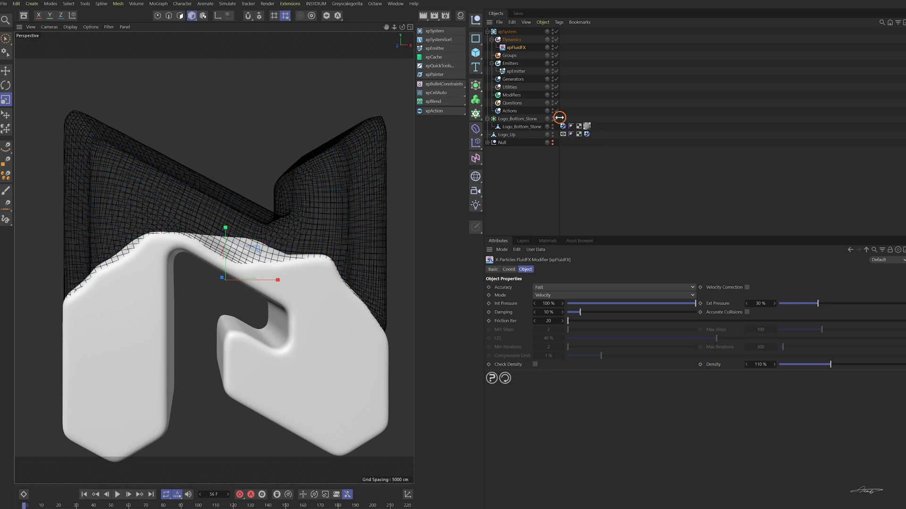
Set emitter Fluid Data Vorticity Large and Small to 20, Surface Tension 1, and replay.
left_click(518, 72)
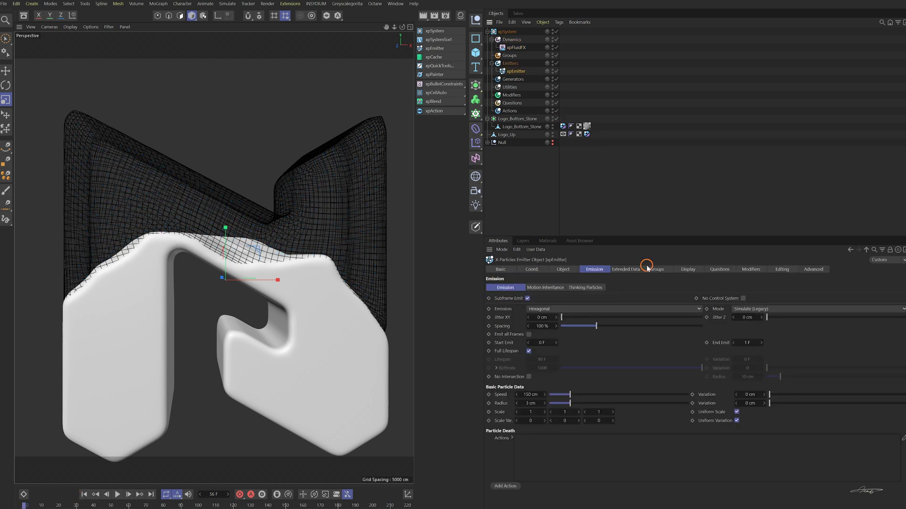
left_click(627, 270)
left_click(557, 288)
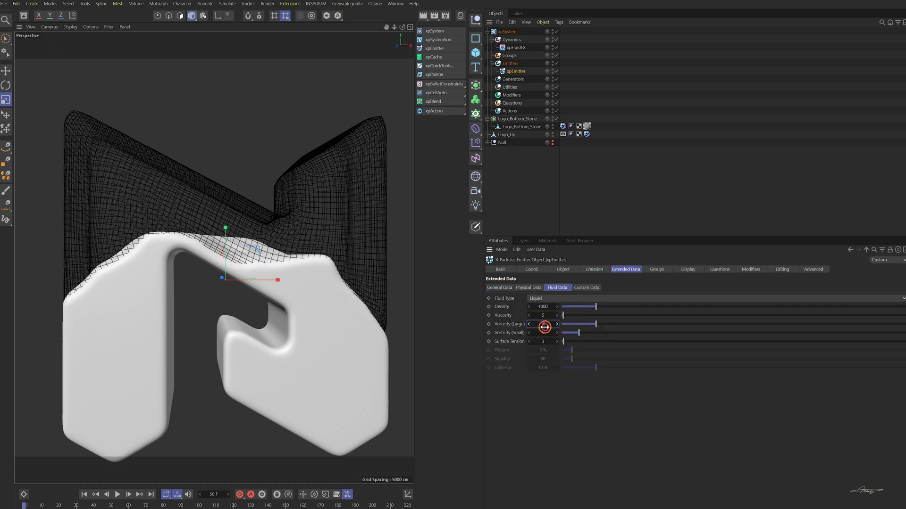
left_click(541, 333)
left_click(544, 342)
left_click(117, 495)
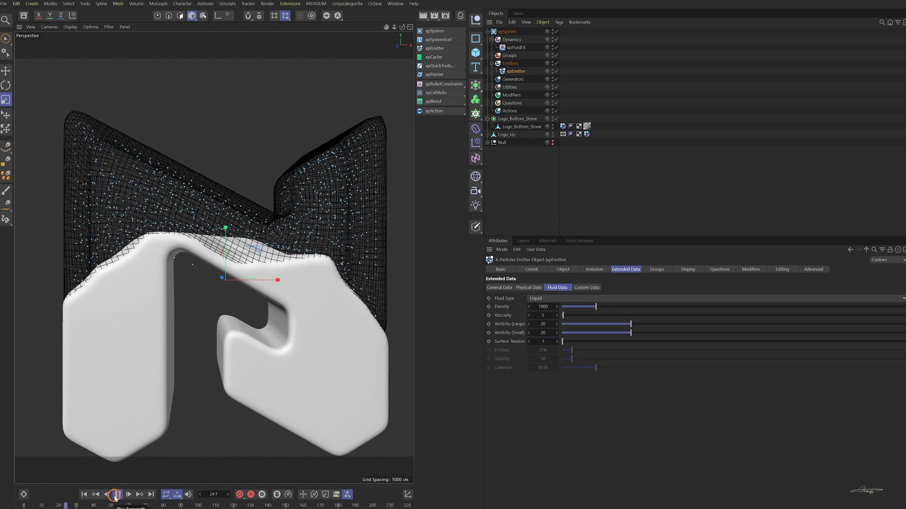
left_click(83, 495)
left_click(519, 95)
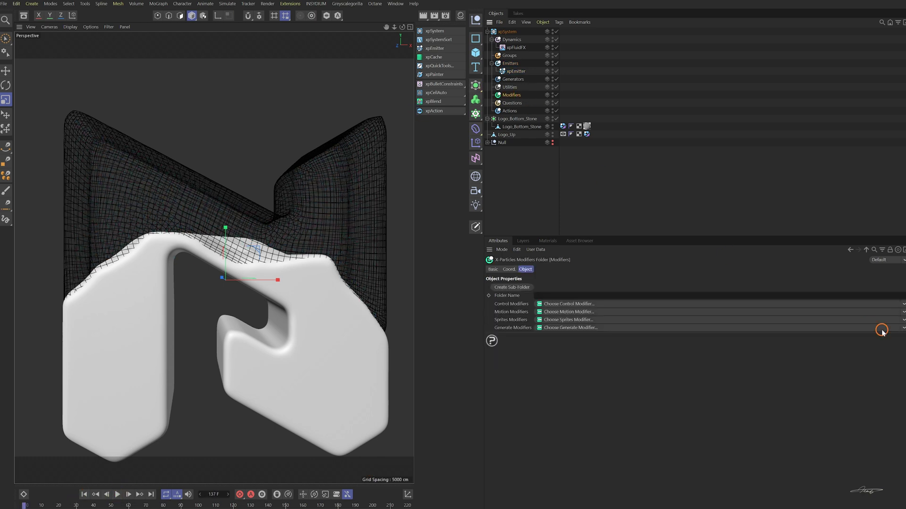
Add an xpGravity modifier and play the falling particles.
left_click(902, 317)
left_click(673, 404)
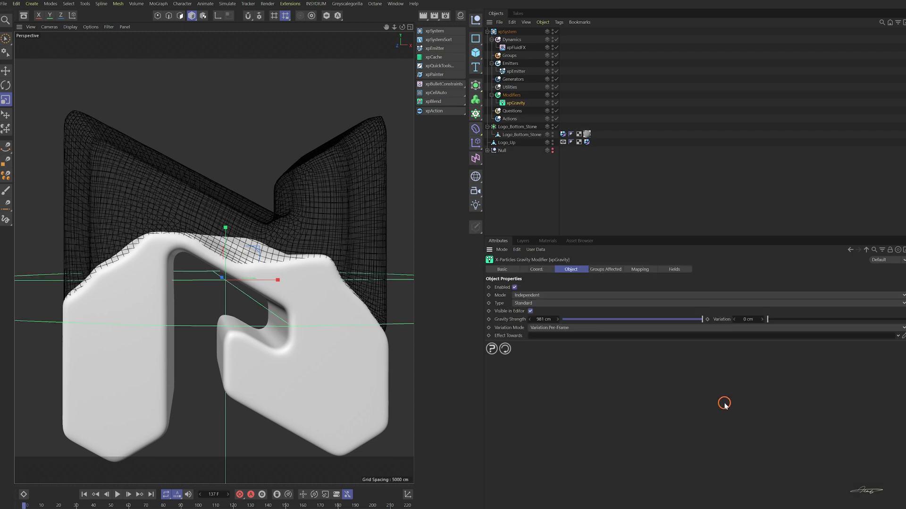
left_click(116, 494)
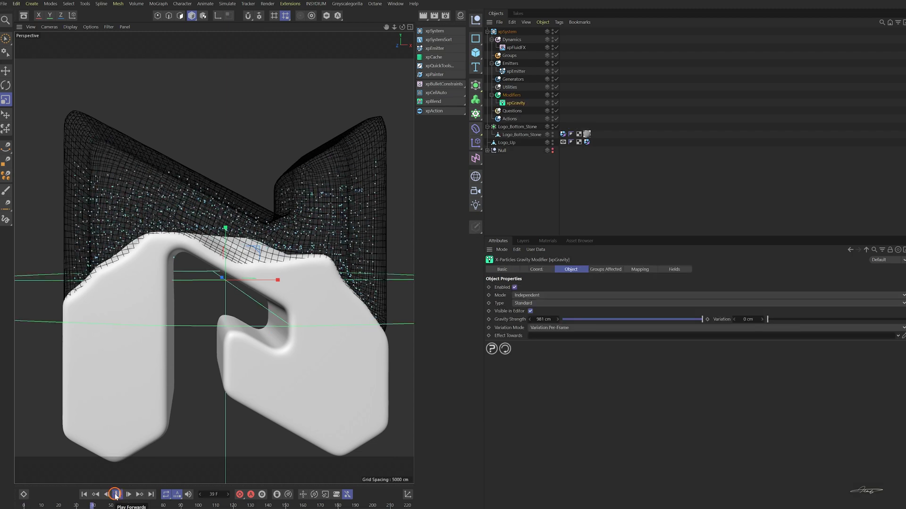
left_click(117, 494)
left_click(84, 494)
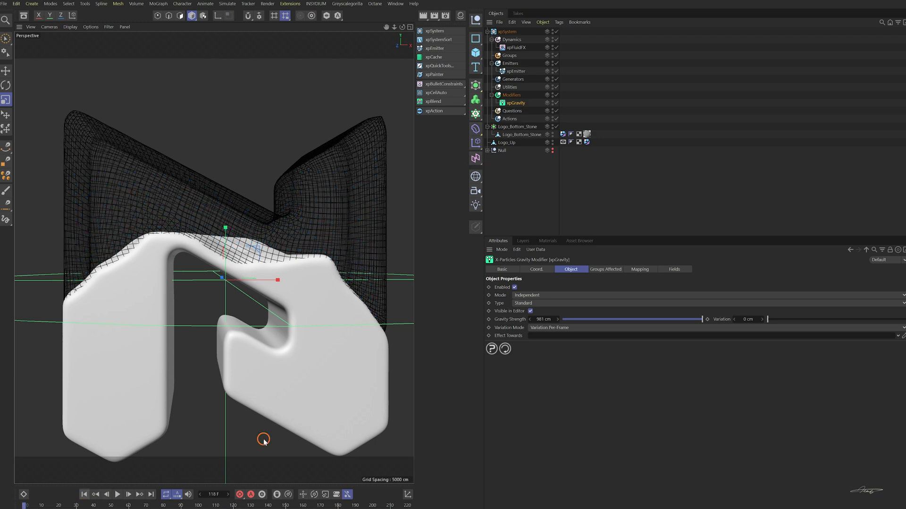
Hide Logo_Up in the viewport and set the particle radius to 1 cm.
left_click(552, 138)
left_click(552, 140)
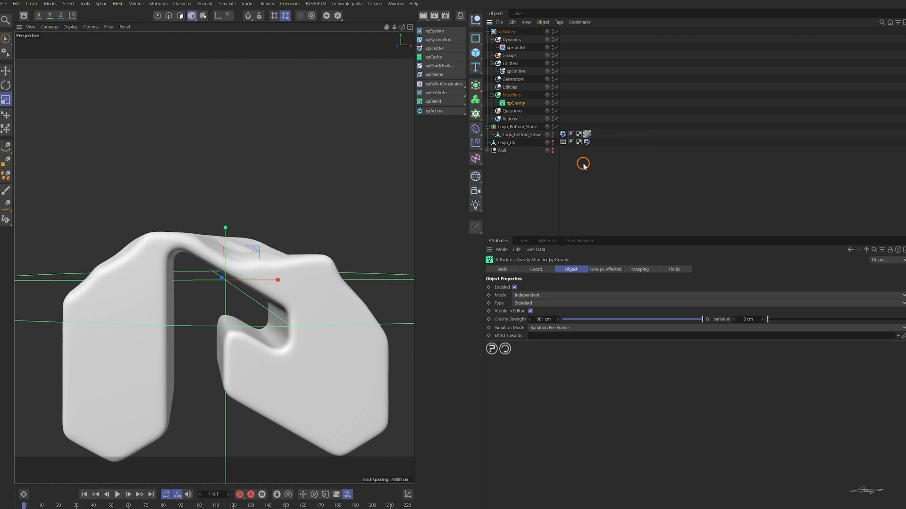
left_click(517, 72)
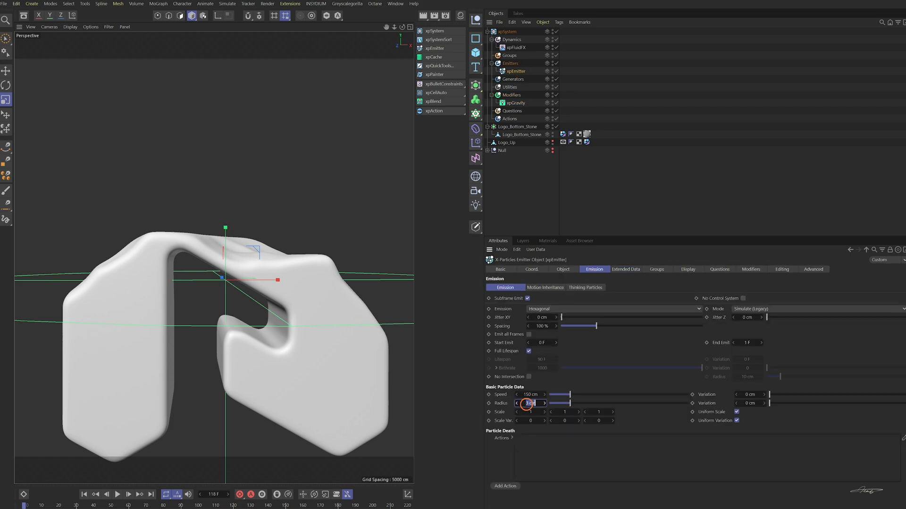
type("1")
key("Return")
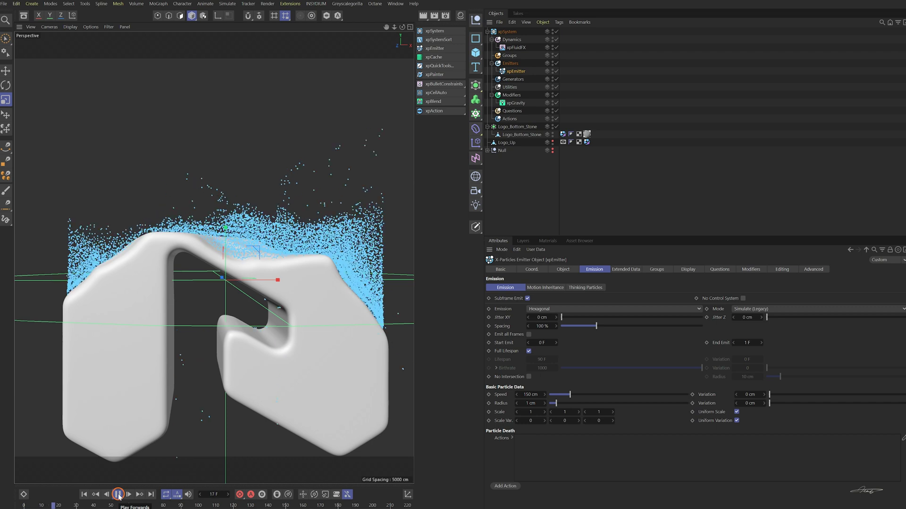
left_click(118, 495)
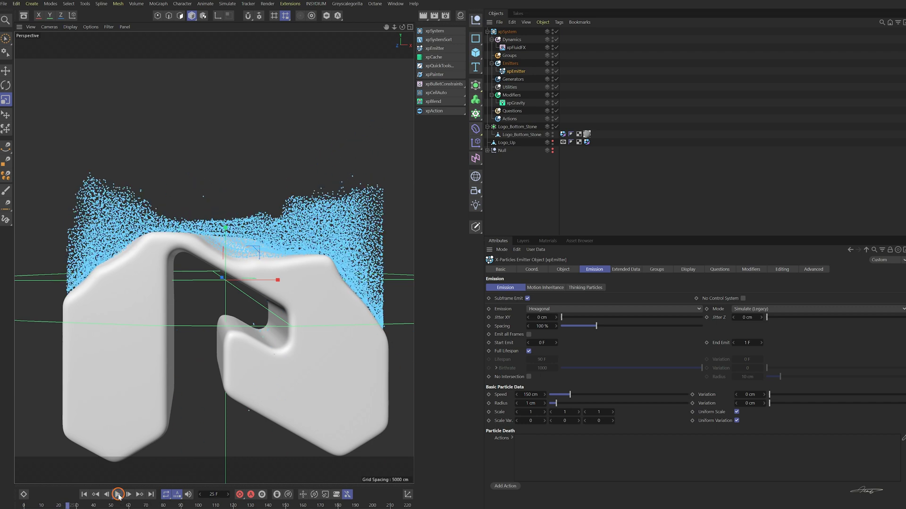
left_click(512, 94)
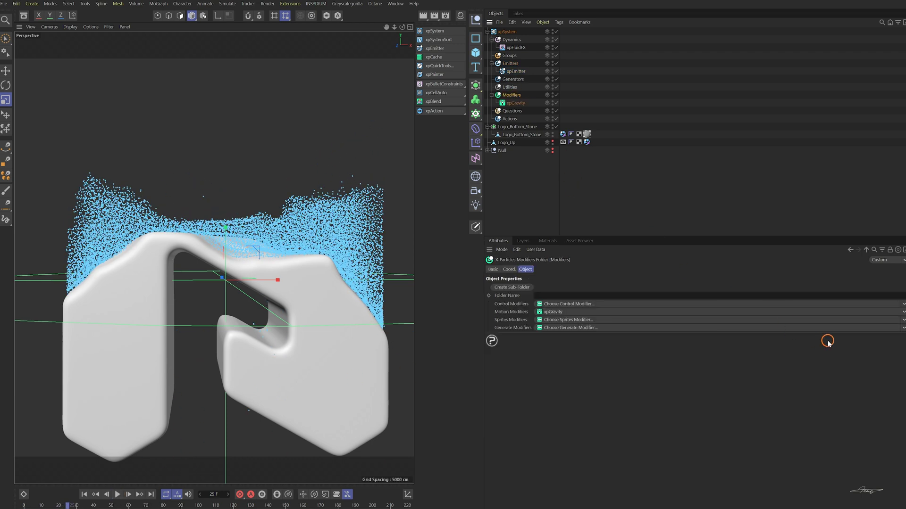
Add an xpKill modifier with Volume set to Objects, using Logo_Up.
left_click(901, 304)
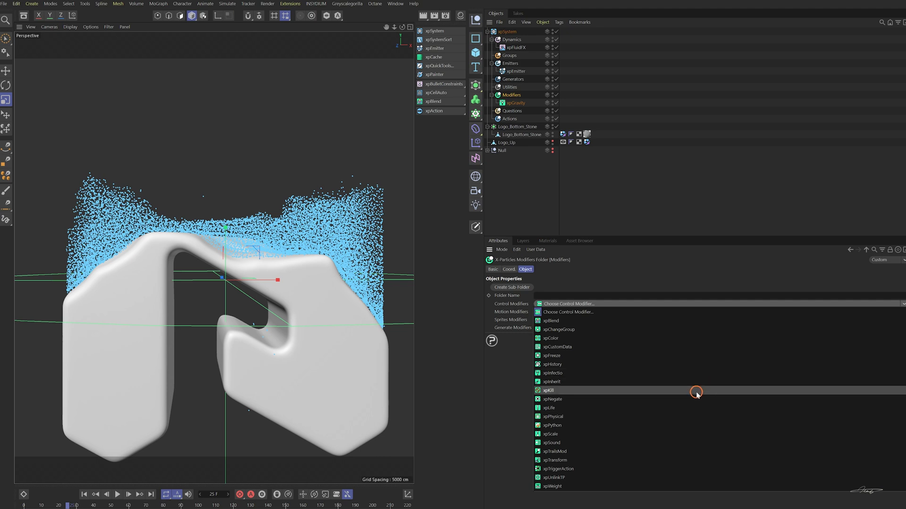
left_click(696, 392)
left_click(540, 303)
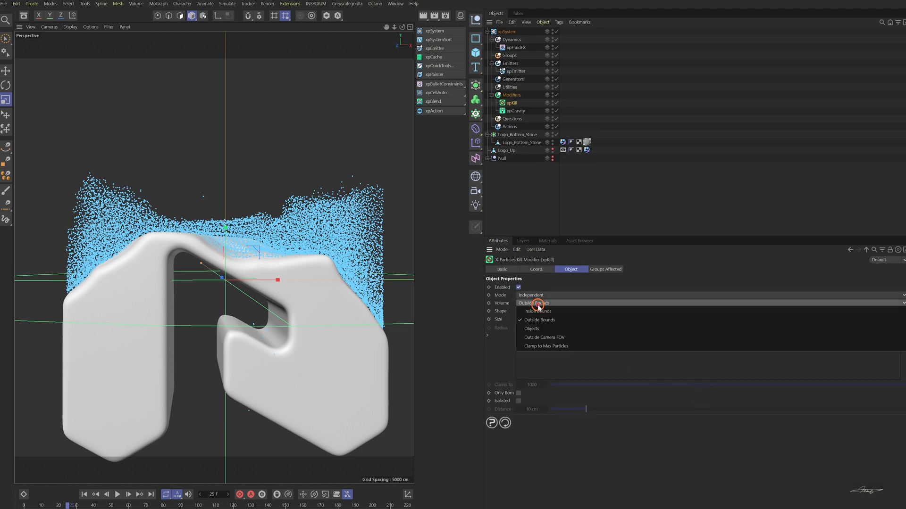
left_click(531, 329)
left_click_drag(511, 152, 547, 192)
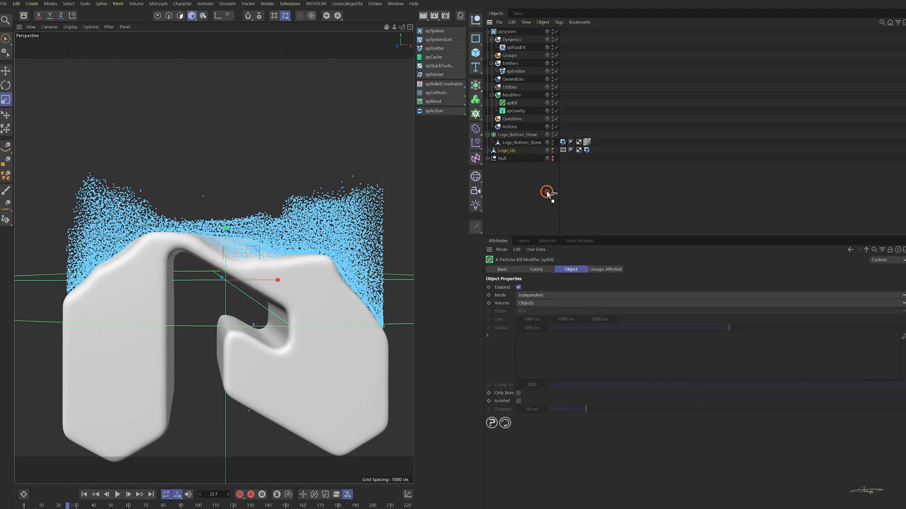
left_click_drag(557, 361, 556, 359)
Rewind and replay the simulation to watch the kill volume work.
left_click(84, 494)
left_click(117, 495)
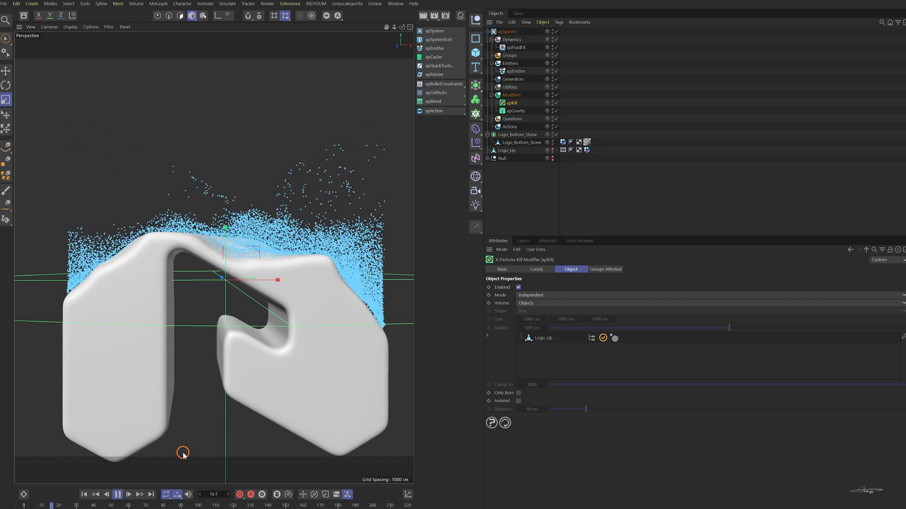
left_click(117, 494)
left_click(511, 39)
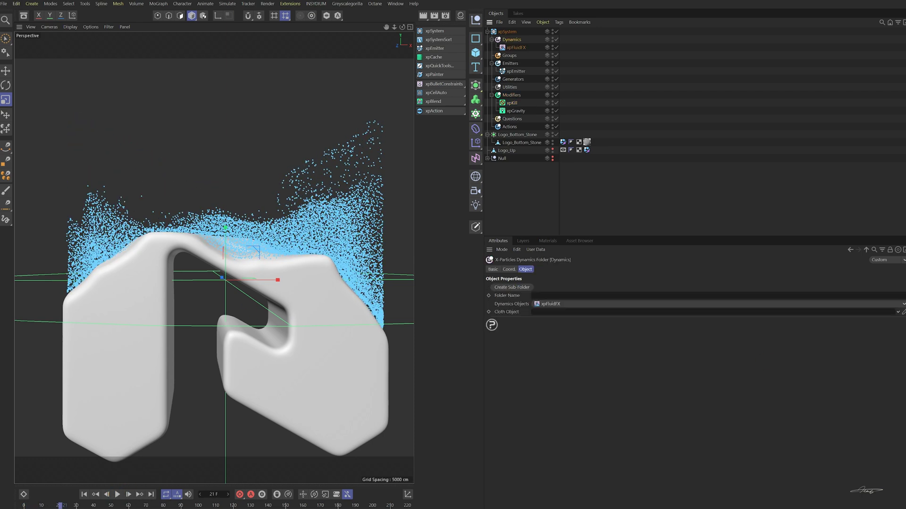
Add an xpWave and move it well above the logo, then test-play.
left_click(901, 304)
left_click(668, 460)
scroll(228, 307, "down", 8)
left_click_drag(228, 307, 279, 349, "alt")
key("e")
left_click_drag(215, 238, 198, 130)
left_click(118, 494)
left_click(118, 494)
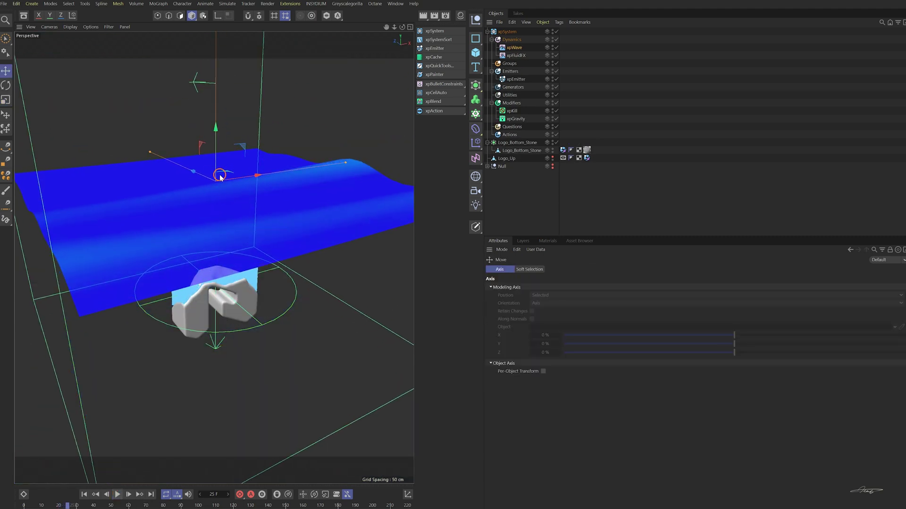
Tilt the wave about 85 degrees and replay the simulation from frame 0.
key("r")
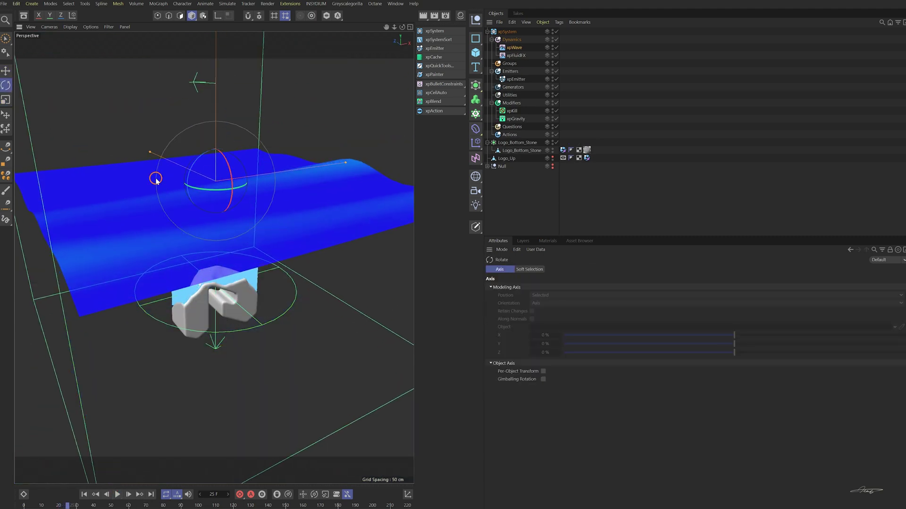
left_click_drag(210, 191, 196, 153)
scroll(264, 186, "down", 5)
mouse_move(116, 241)
left_mouse_down("alt")
mouse_move(135, 246)
mouse_move(217, 334)
mouse_move(122, 231)
left_mouse_up("alt")
scroll(123, 231, "up", 5)
left_click(84, 495)
left_click(116, 495)
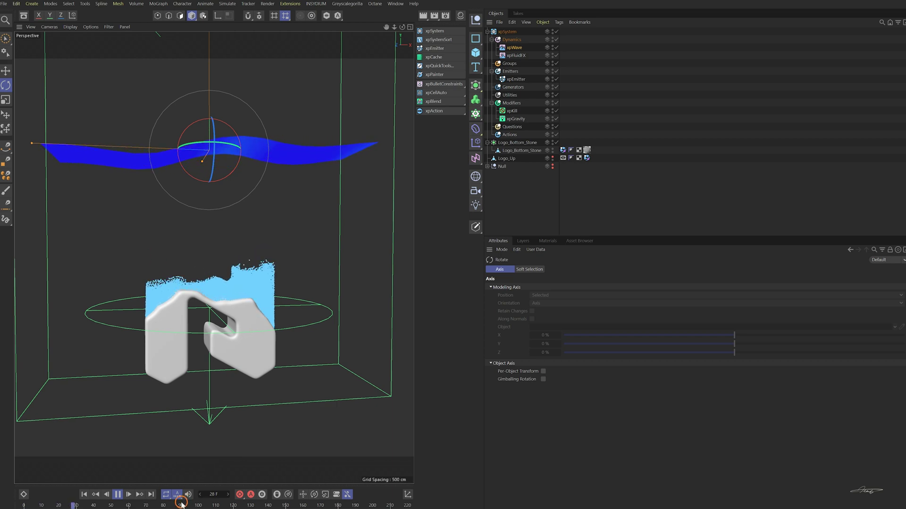
Set xpWave Strength to 15 cm, Scale to 30 and Brightness to 9.5%, then replay.
left_click(117, 494)
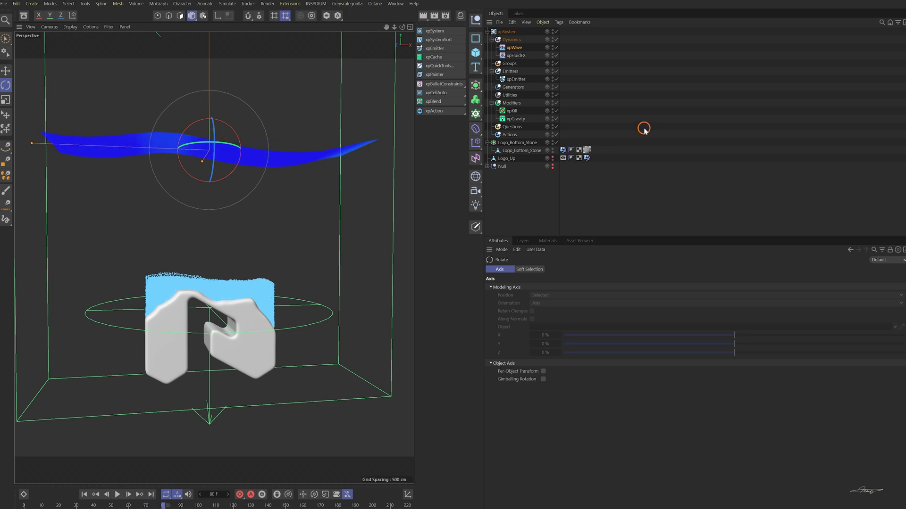
left_click(513, 47)
left_click_drag(532, 297, 532, 297)
left_click(533, 325)
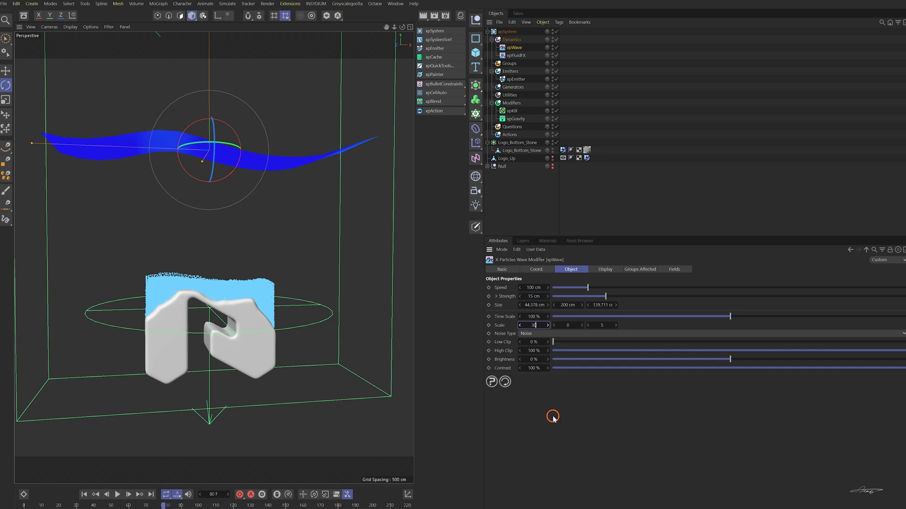
left_click_drag(249, 326, 228, 342, "alt")
scroll(224, 334, "down", 5)
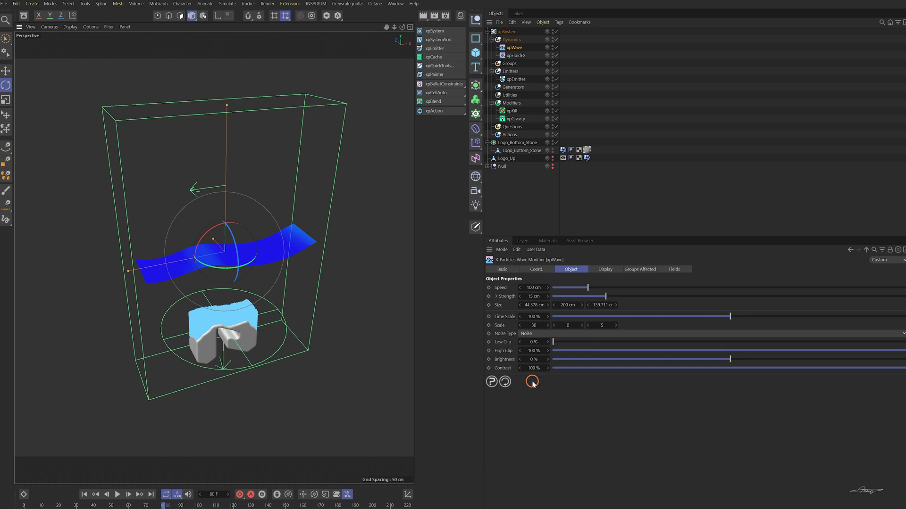
left_click_drag(531, 360, 531, 359)
left_click(85, 494)
left_click(116, 494)
left_click_drag(205, 304, 238, 393, "alt")
scroll(219, 356, "up", 3)
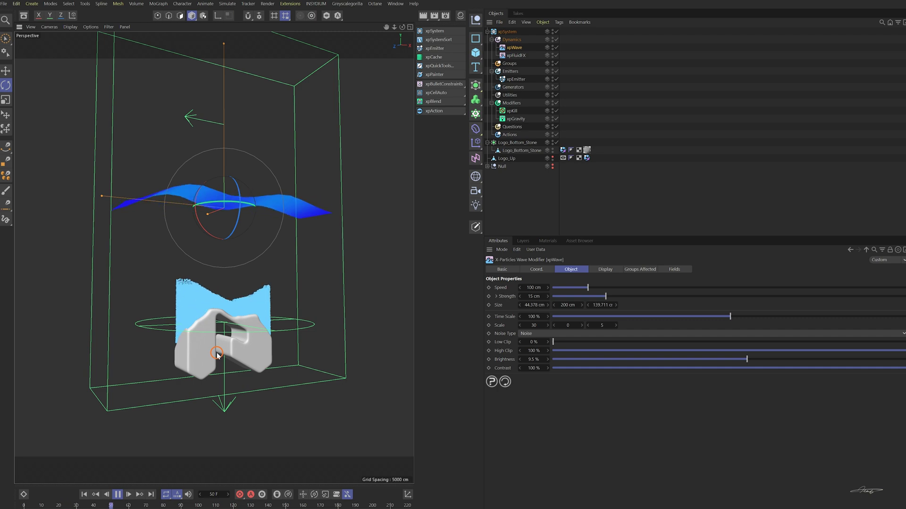
Colour the emitter's particles with a Speed-driven gradient, maximum 150 cm.
key("F8")
left_click(515, 78)
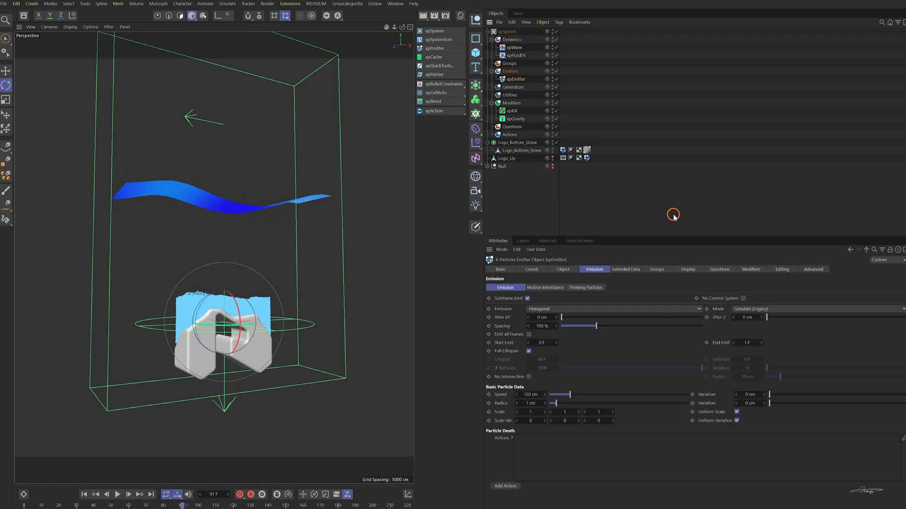
left_click(688, 269)
left_click(564, 389)
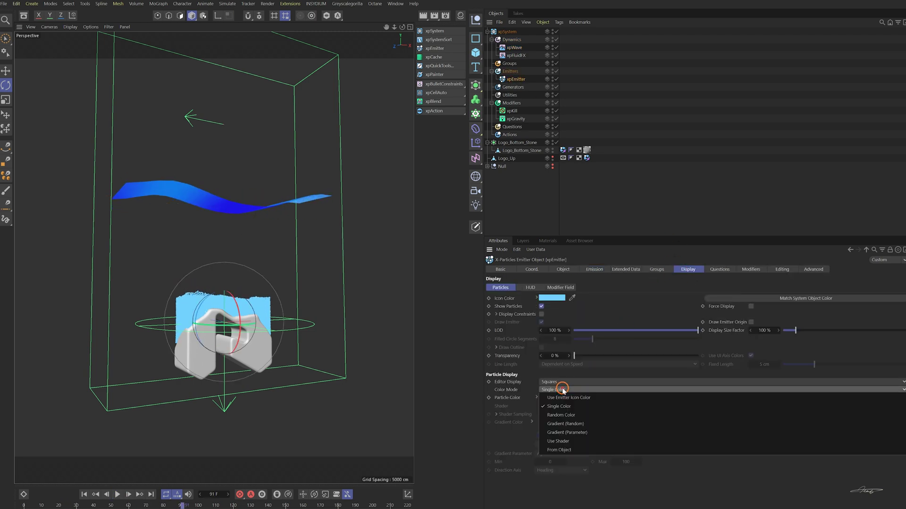
left_click(583, 432)
left_click(584, 454)
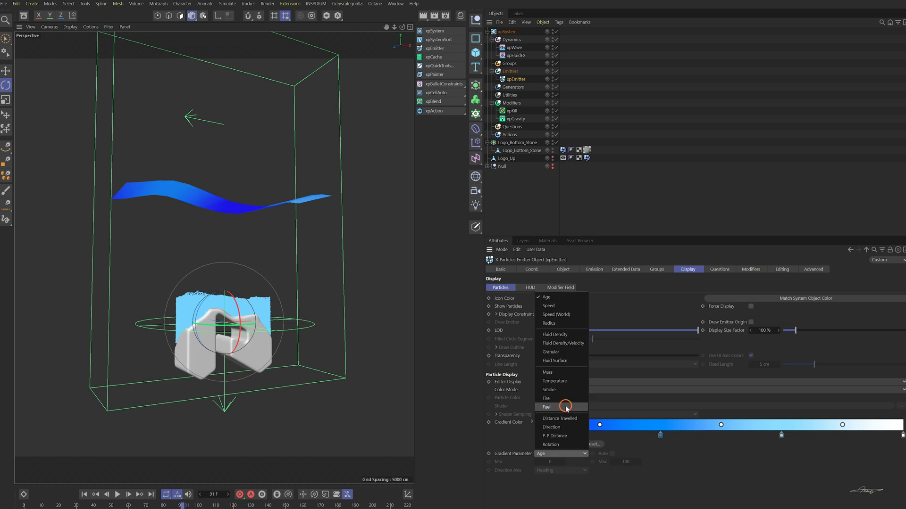
left_click(563, 311)
left_click(623, 462)
type("150")
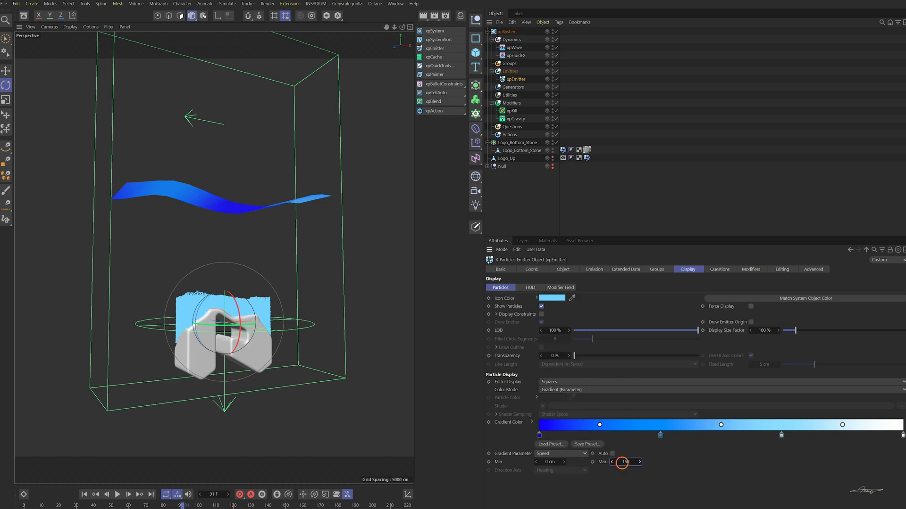
Make the gradient's last knot a light blue.
double_click(903, 436)
left_click(876, 439)
left_click(750, 428)
left_click_drag(855, 458, 845, 459)
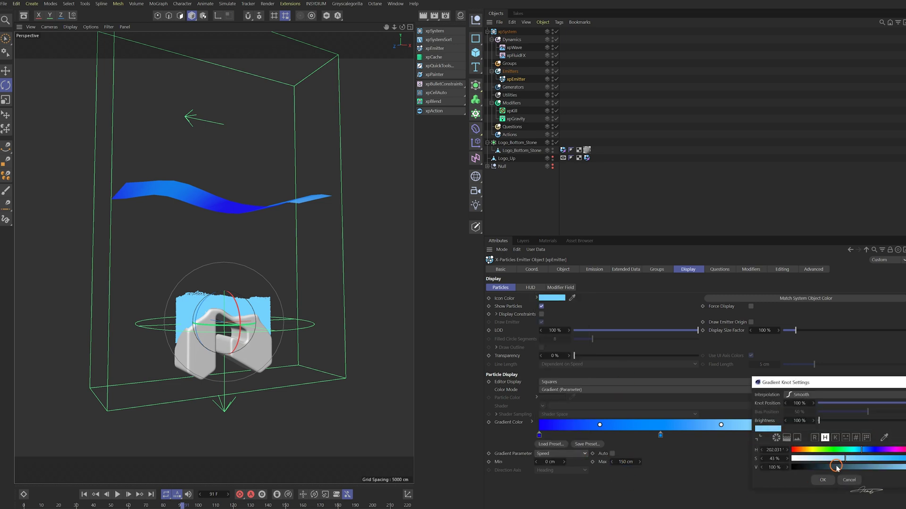
left_click(822, 482)
Disable xpGravity and replay the simulation from frame 0.
left_click(87, 496)
scroll(253, 413, "up", 5)
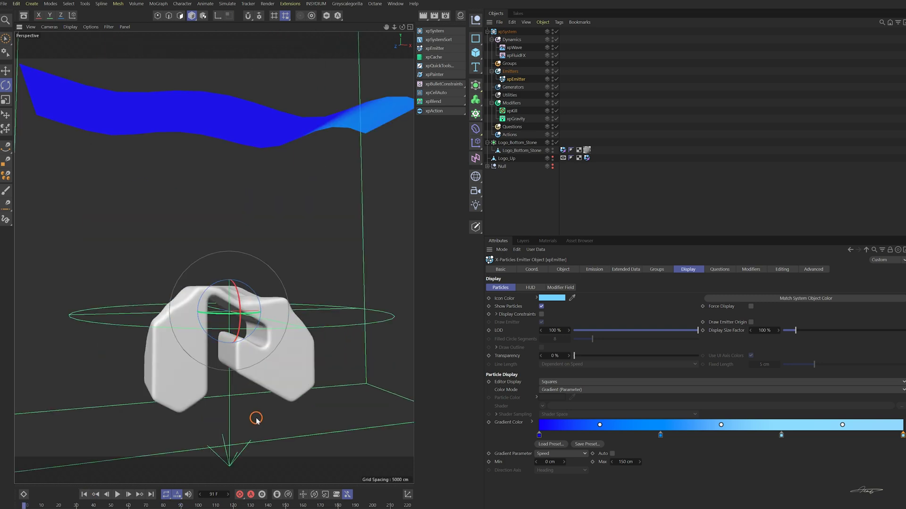
left_click(552, 119)
left_click(117, 494)
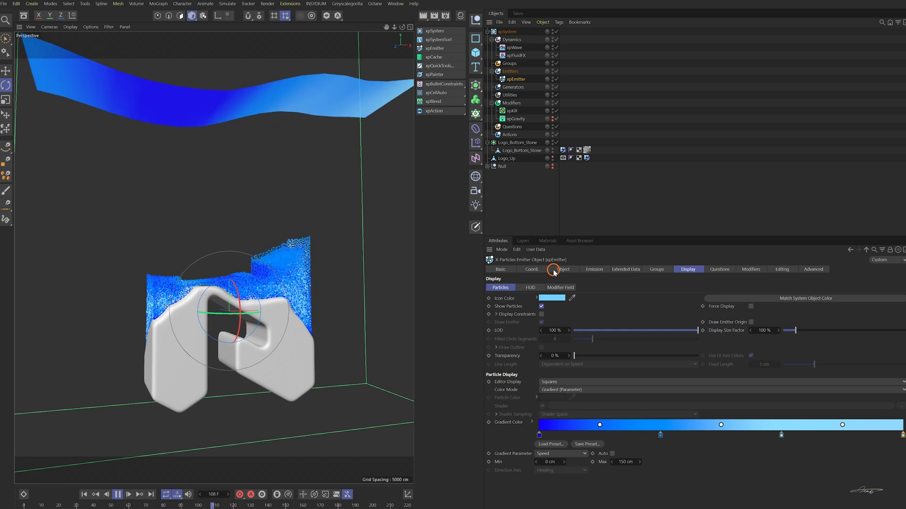
Stop at frame 71, lower the xpWave Brightness to 5.1%, and replay.
left_click(171, 507)
left_click(514, 47)
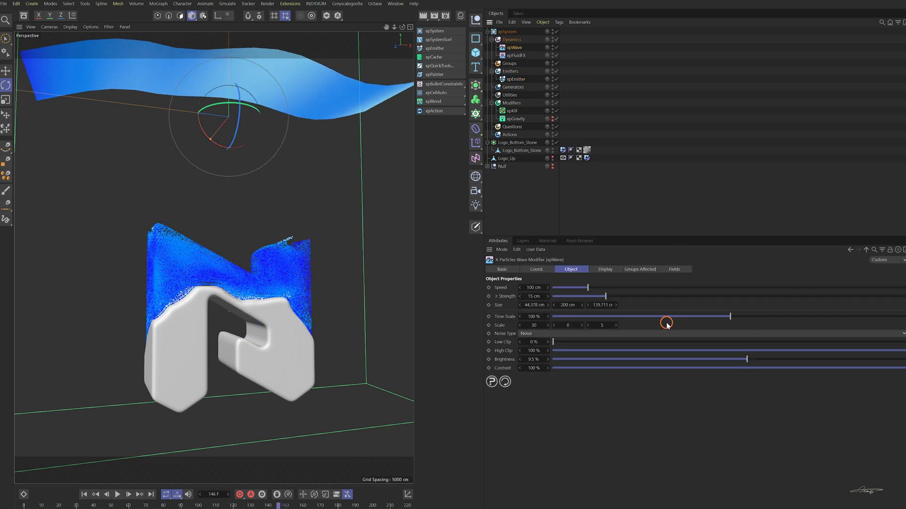
left_click(740, 358)
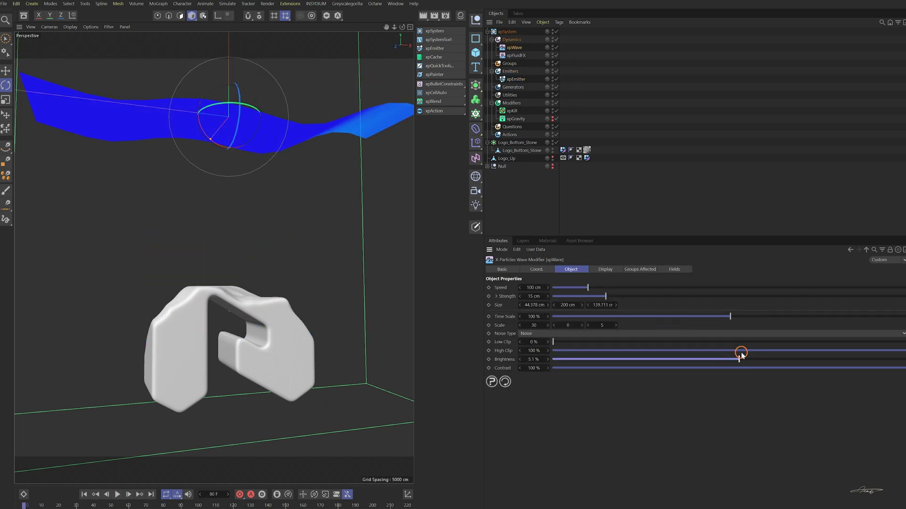
left_click(118, 494)
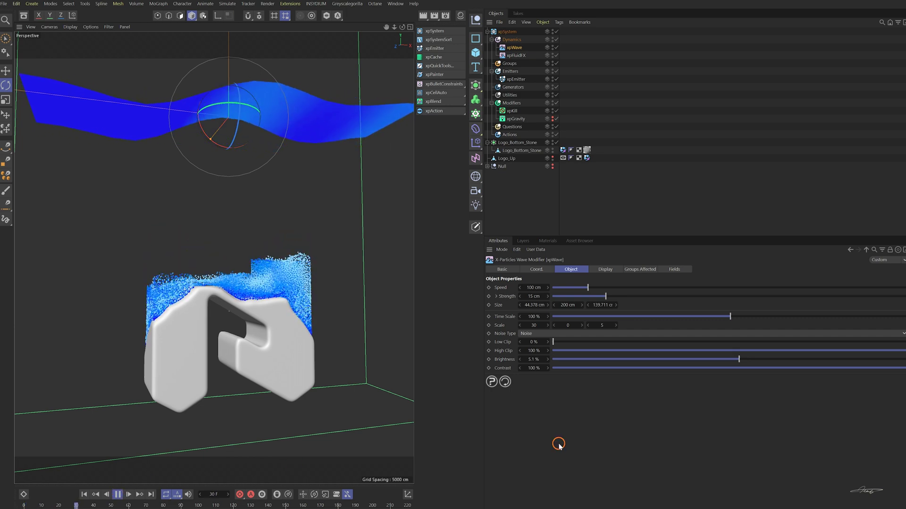
left_click(118, 495)
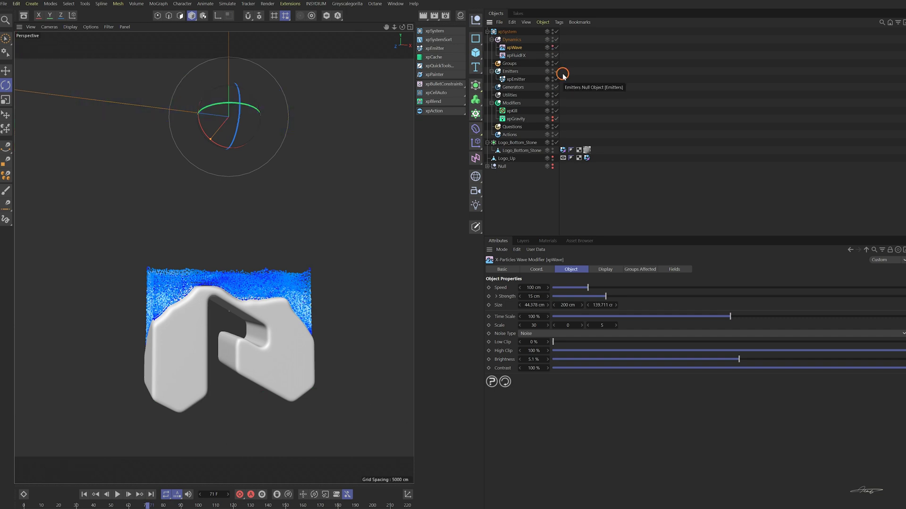
Add an xpFoam object under Dynamics and create a dedicated emitter for it.
left_click(511, 39)
left_click(901, 304)
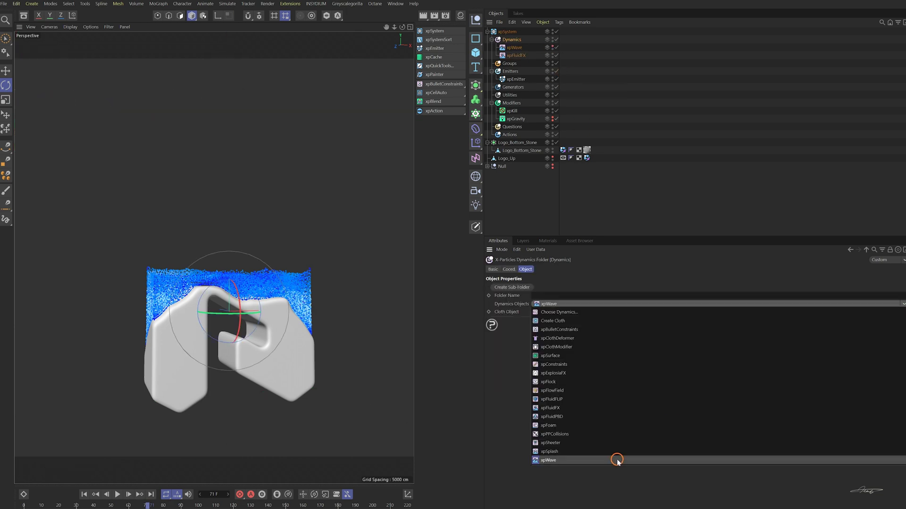
left_click(607, 426)
left_click(775, 302)
Rename the emitters xpEmitterFoam and xpEmitterWater, and the kill modifier xpKillWater.
left_click(534, 85)
left_click(530, 96)
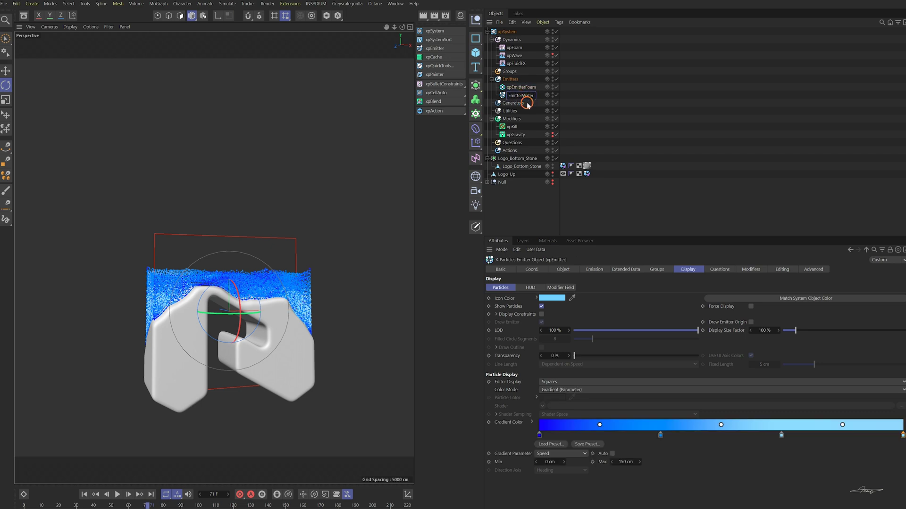
double_click(514, 127)
left_click(521, 128)
type("Water")
left_click(647, 262)
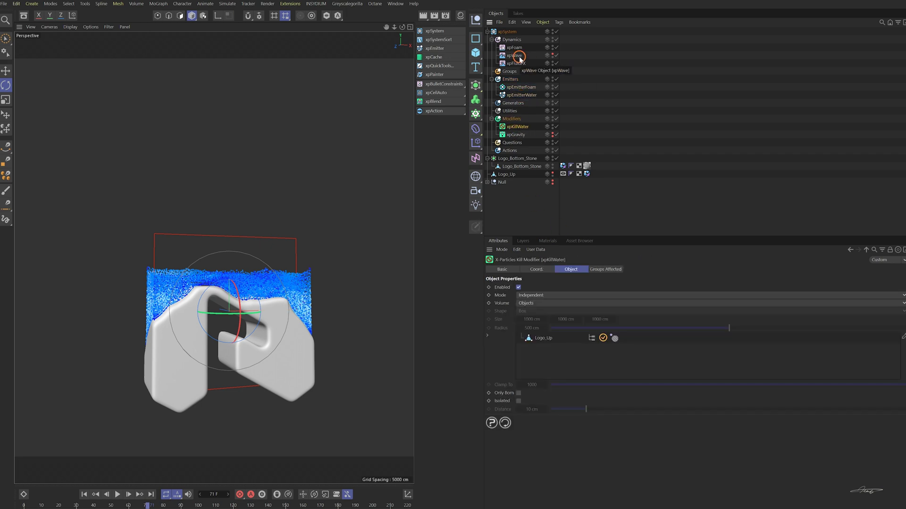
left_click(515, 49)
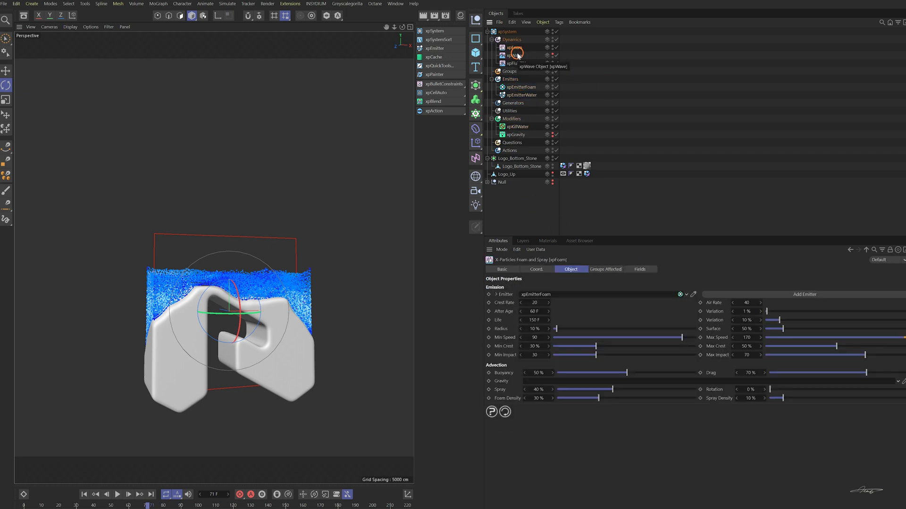
Set the foam's After Age to 20 F, Life to 200 F and Min Speed to 45.
left_click(534, 311)
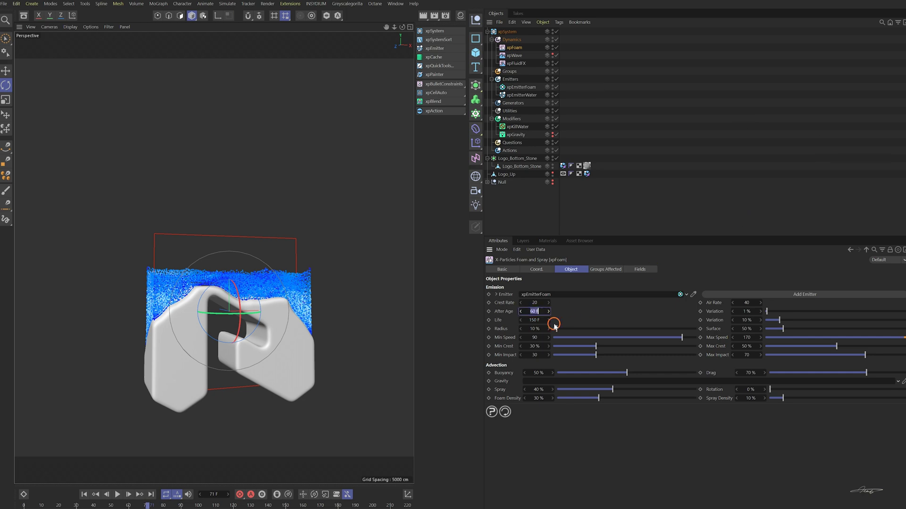
type("20")
key("Return")
left_click(531, 320)
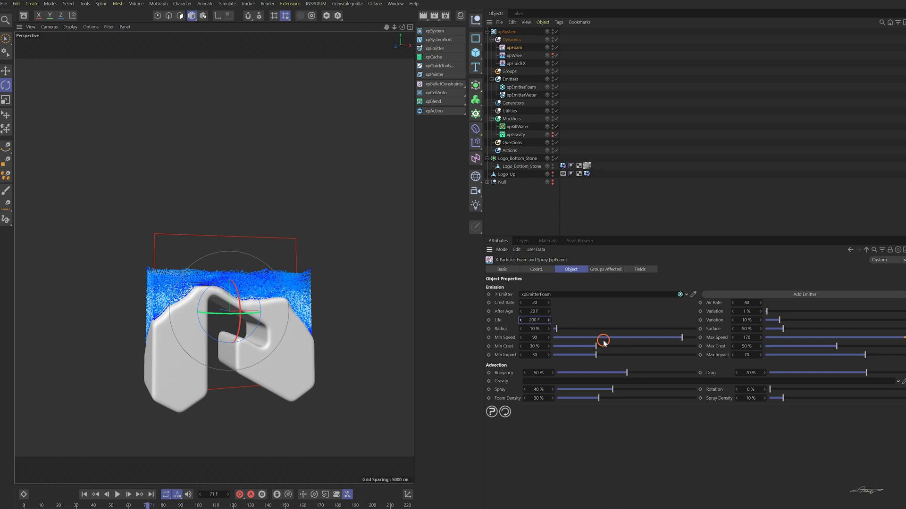
left_click(537, 338)
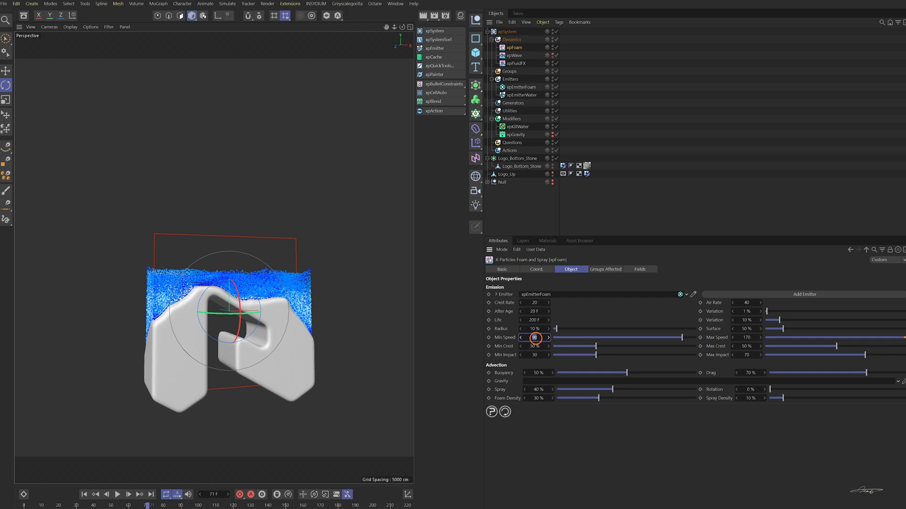
key("Return")
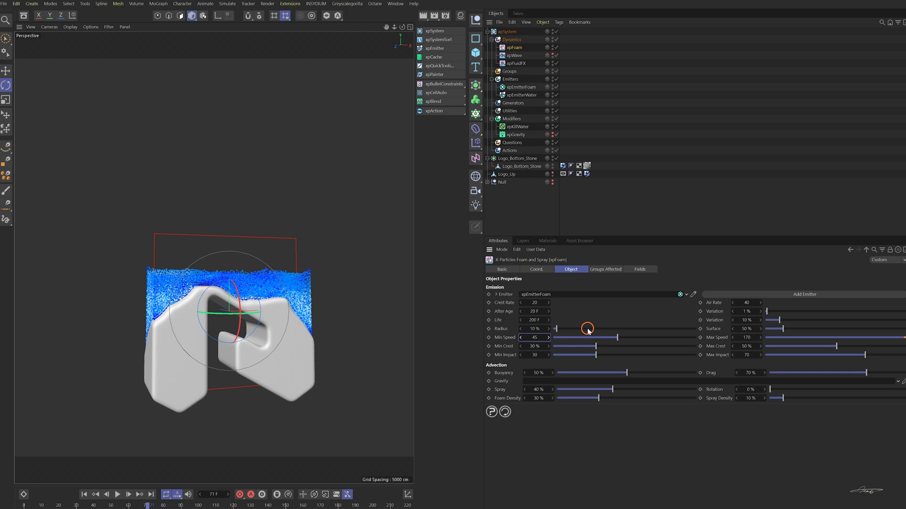
Set Min Crest 5%, Min Impact 0 and Max Impact 1, then rewind the timeline.
left_click(533, 346)
left_click(676, 442)
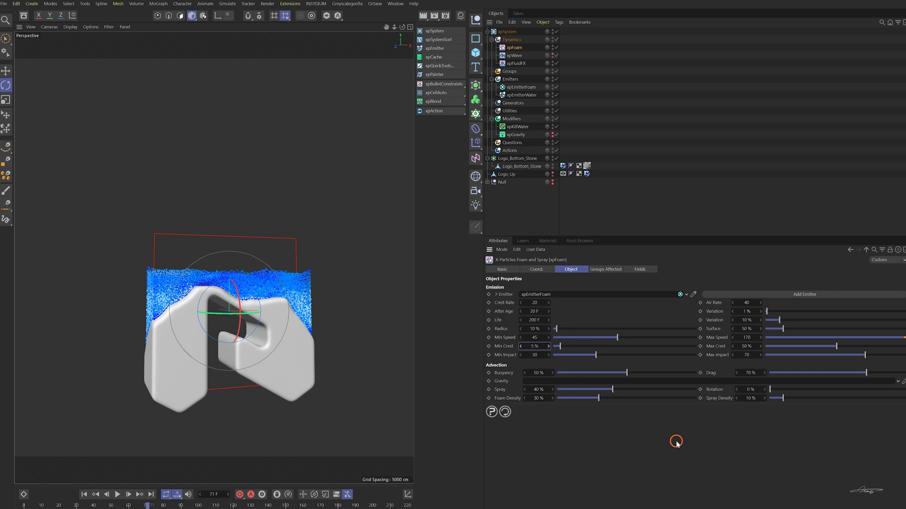
left_click(532, 354)
left_click(746, 354)
type("1")
left_click(790, 441)
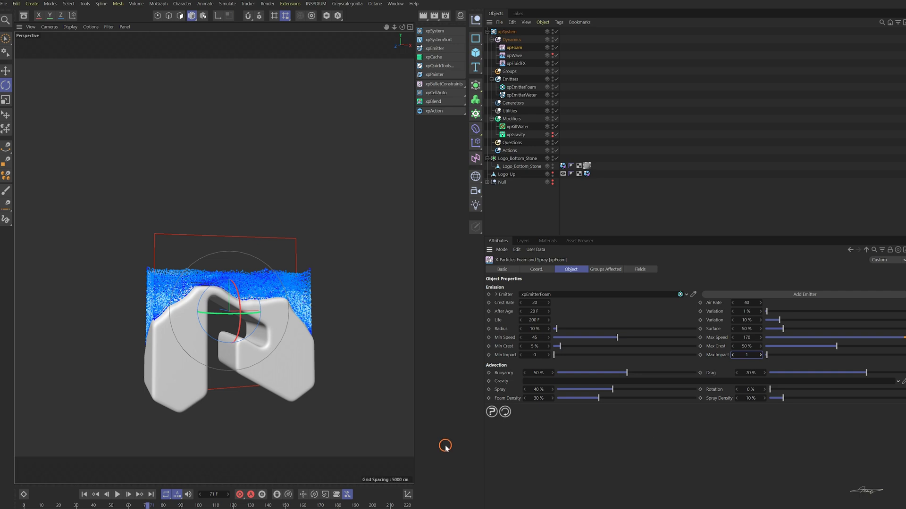
left_click(85, 495)
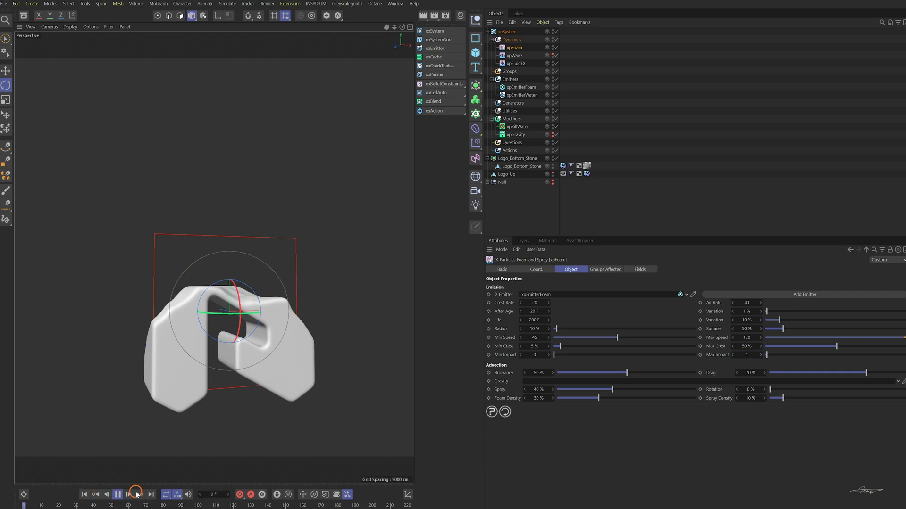
Play the simulation to frame 49 and orbit to inspect the white foam on the crests.
left_click(135, 495)
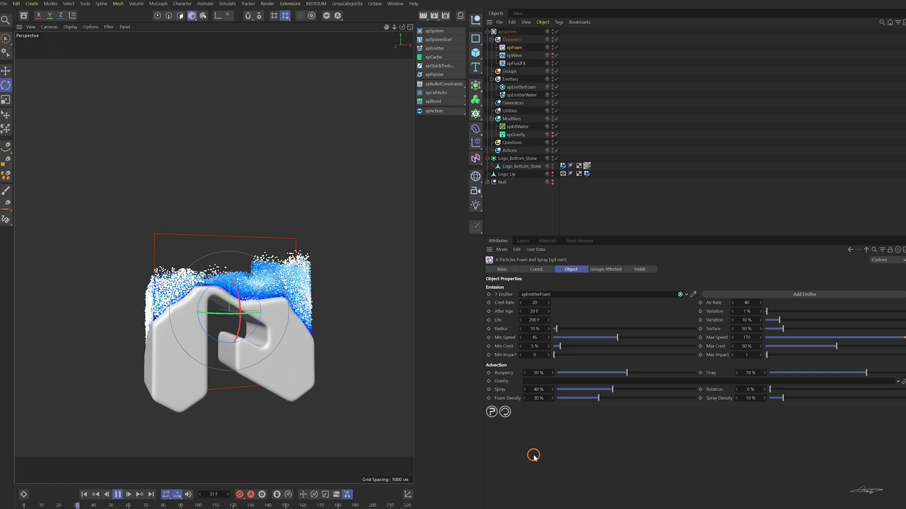
left_click(121, 495)
left_click_drag(269, 320, 200, 267, "alt")
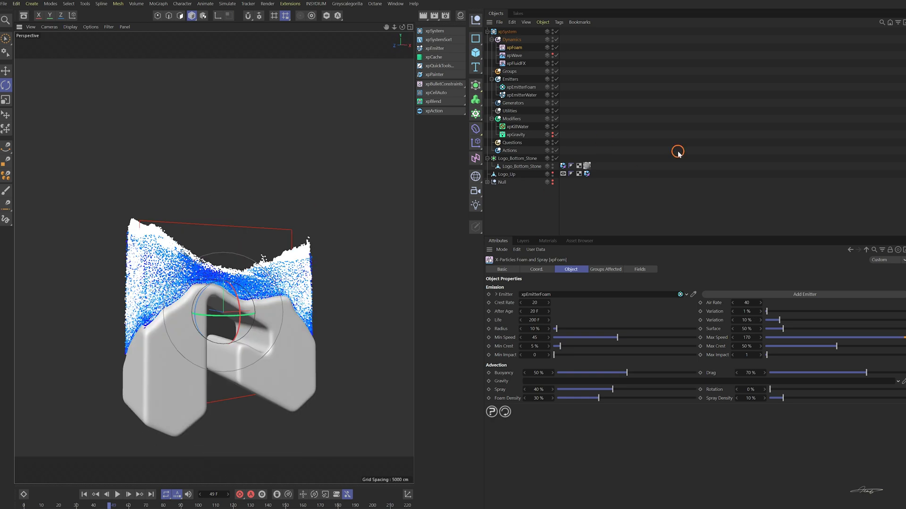
Create kill modifier xpKillFoam for xpEmitterWater's modifiers and add xpKillWater to xpEmitterFoam's.
left_click(520, 125)
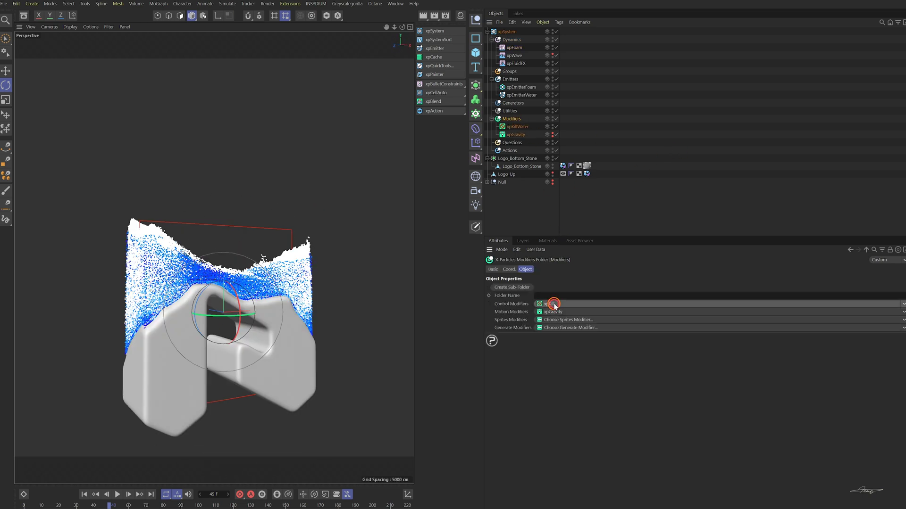
double_click(513, 126)
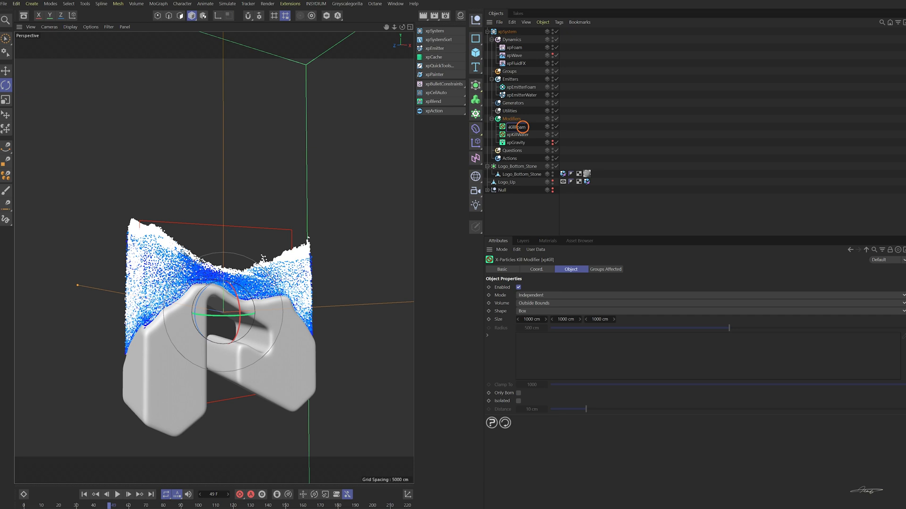
left_click(520, 94)
left_click(750, 269)
left_click_drag(517, 126, 607, 336)
left_click(521, 87)
left_click_drag(517, 135, 684, 358)
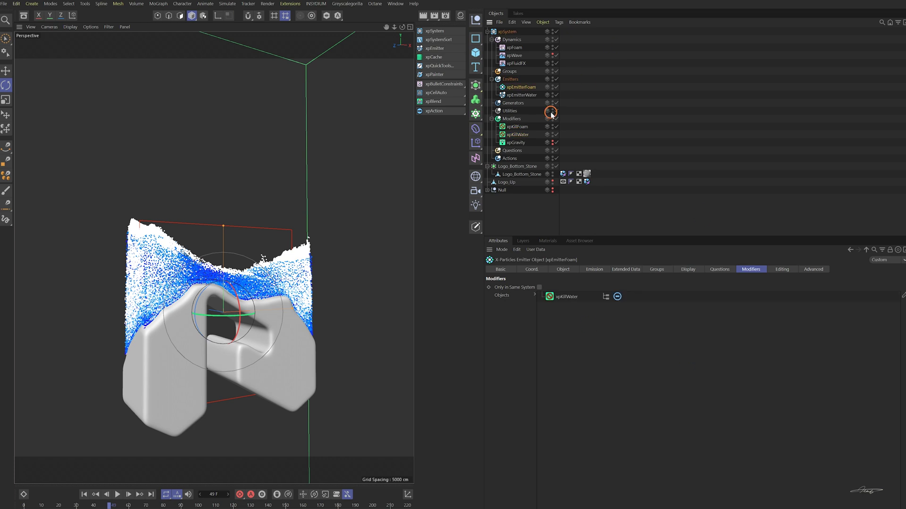
Frame the xpKillFoam box and shrink it along X, Z and Y around the foam region.
left_click(517, 126)
key("o")
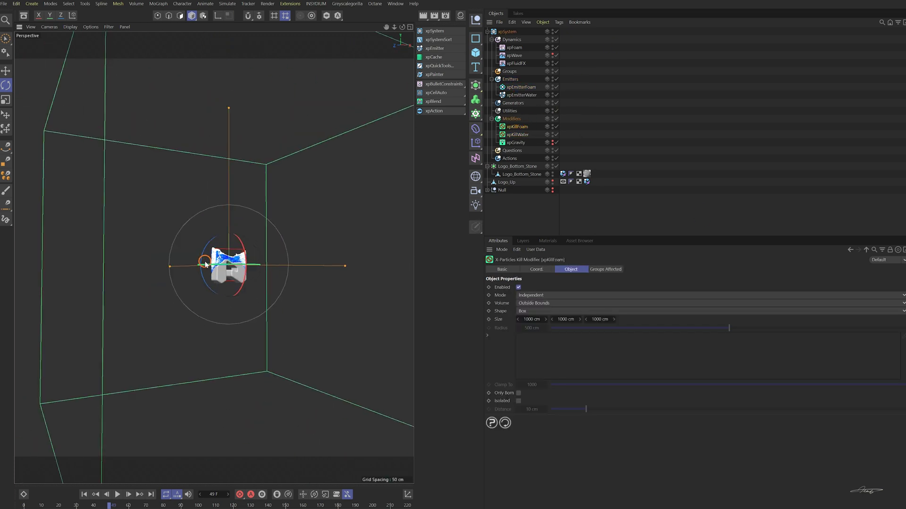
left_click_drag(315, 248, 262, 256)
left_click_drag(176, 240, 207, 254)
left_click_drag(224, 136, 216, 264)
scroll(238, 269, "up", 10)
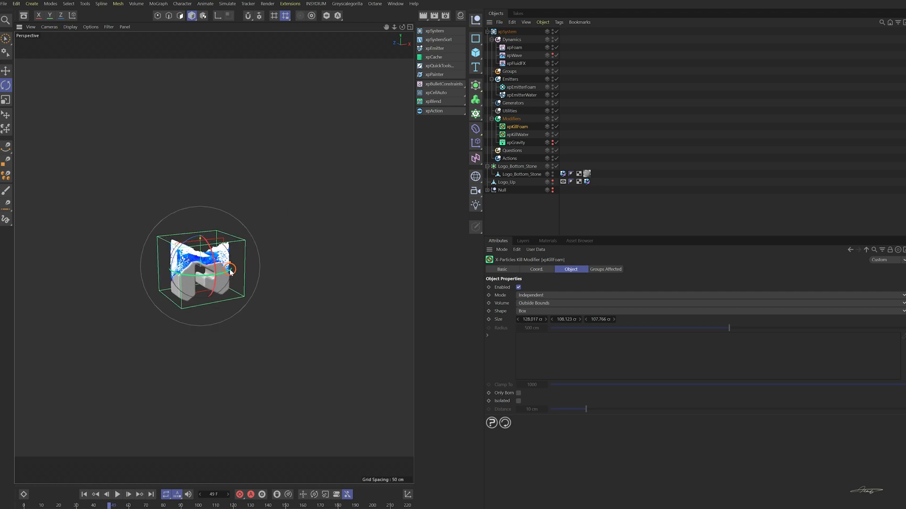
key("e")
scroll(196, 188, "down", 10)
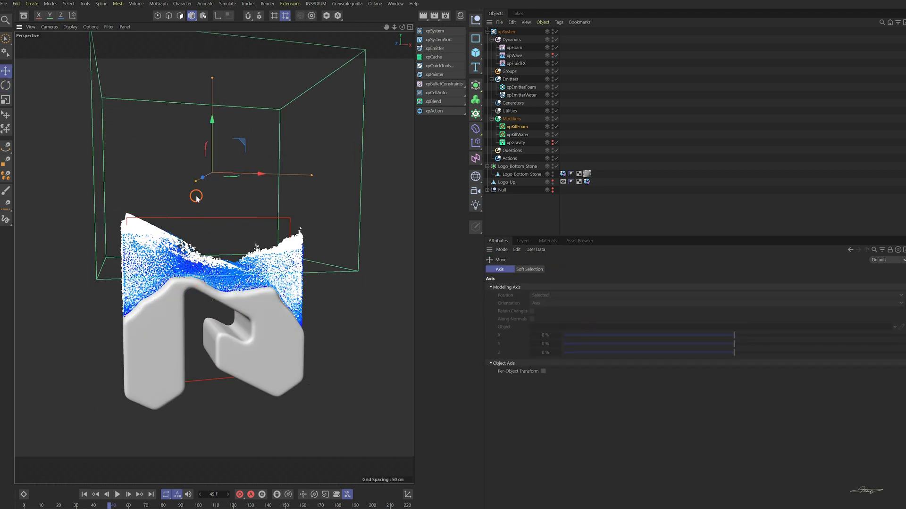
Rewind and replay the simulation to frame 44, orbiting to check the foam inside the logo.
left_click_drag(244, 385, 295, 386, "alt")
left_click(85, 495)
left_click(116, 494)
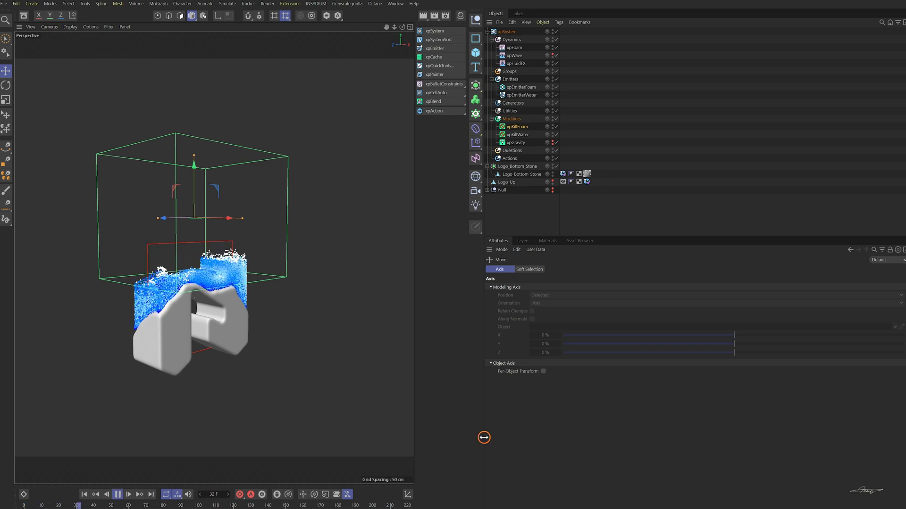
left_click(118, 495)
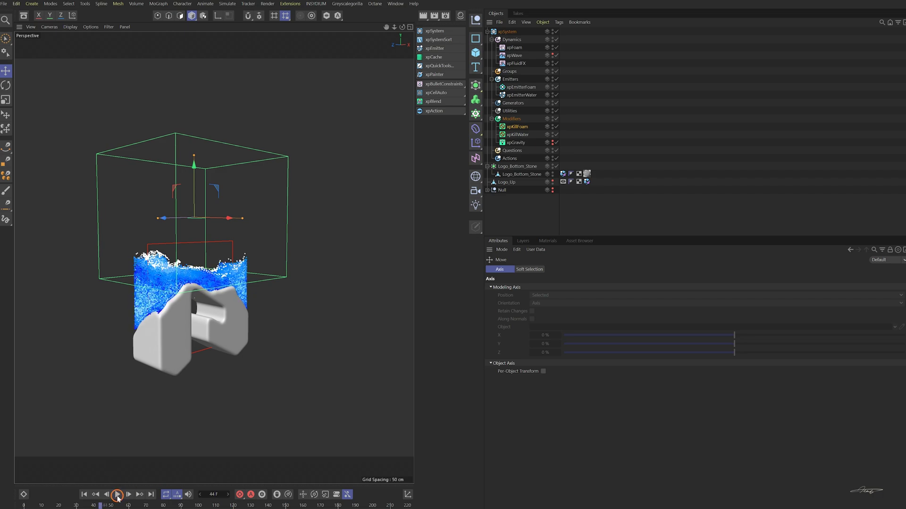
left_click_drag(262, 297, 243, 276, "alt")
scroll(199, 305, "up", 5)
left_click_drag(106, 314, 210, 309, "alt")
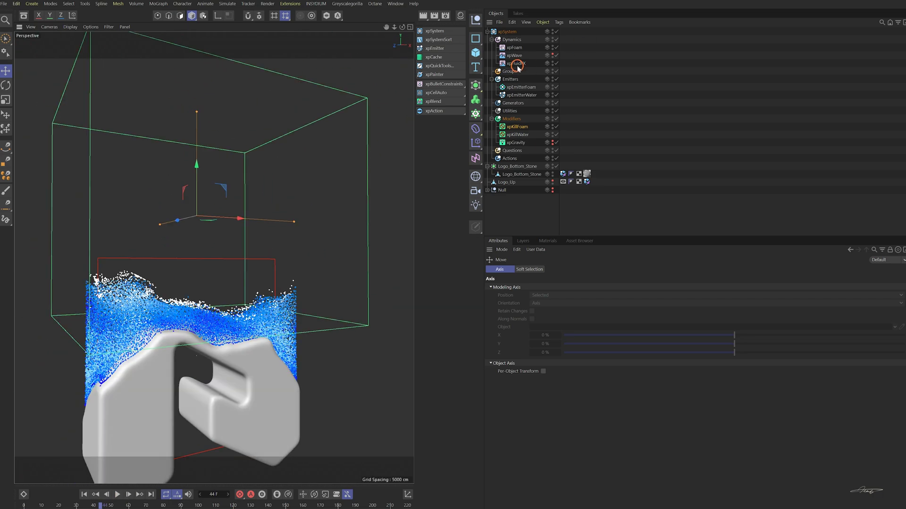
Set xpFoam's Crest Rate to 200, Air Rate to 400 and Foam Density to 50%.
left_click(515, 47)
left_click(536, 304)
left_click(746, 302)
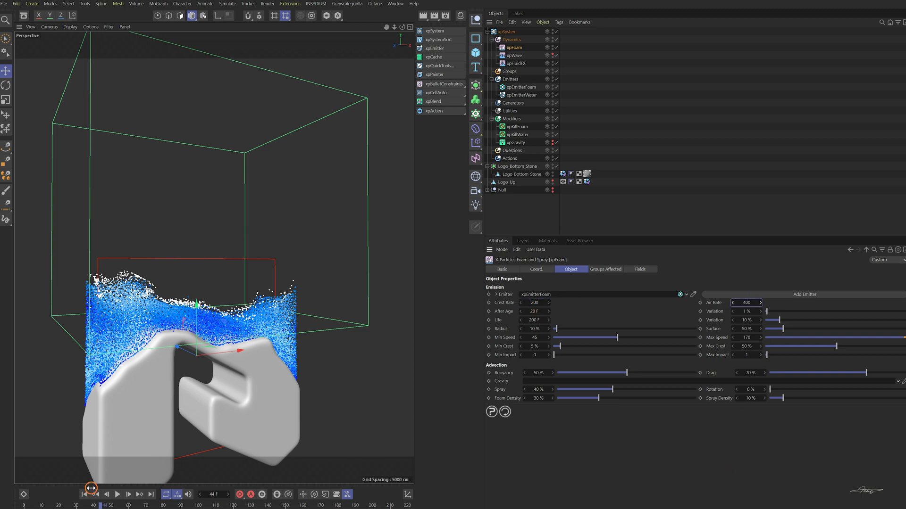
Rewind and replay the simulation, pausing at frame 49 to inspect the denser foam.
left_click_drag(91, 488, 23, 506)
left_click(500, 433)
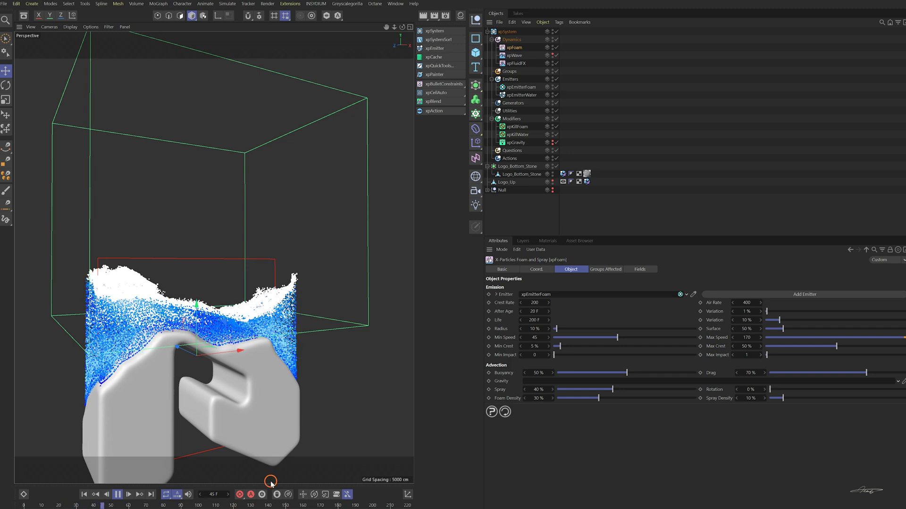
left_click(118, 495)
left_click_drag(307, 303, 285, 365, "alt")
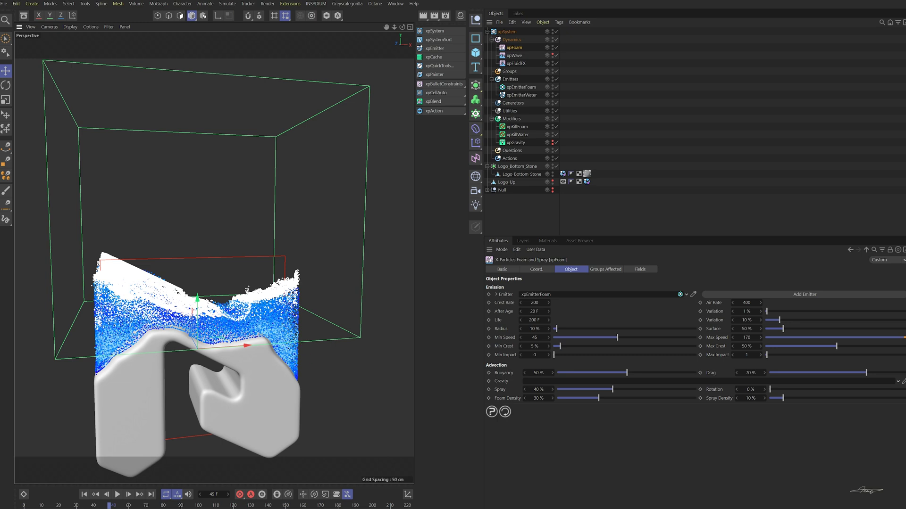
Add an xpCache, choose its cache folder and build the 221-frame cache of both emitters.
left_click(442, 58)
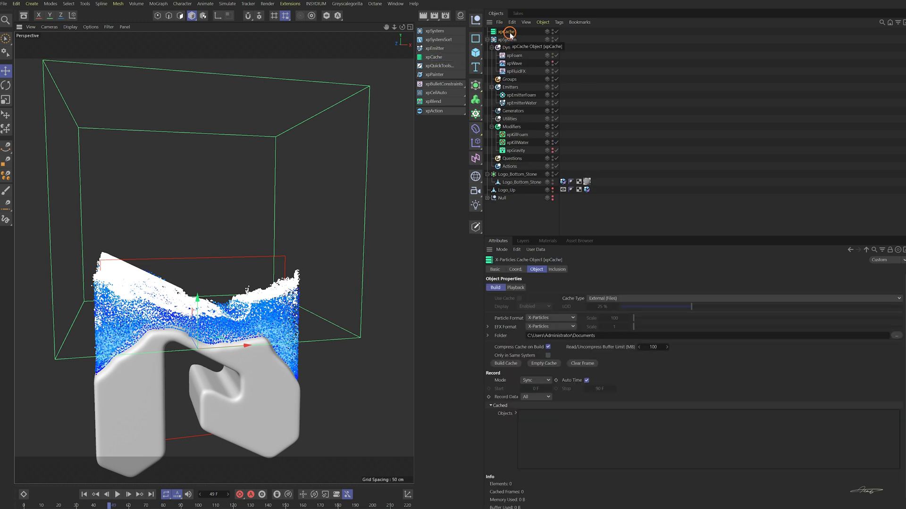
left_click(897, 336)
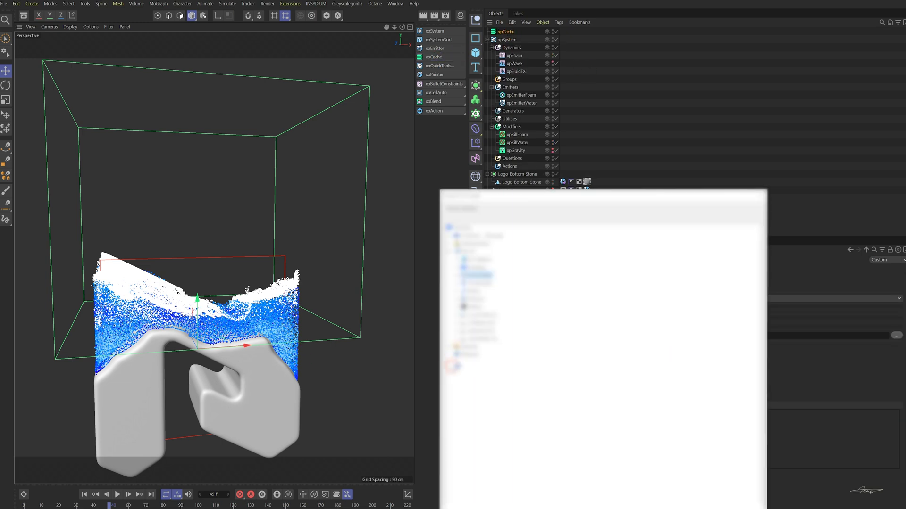
left_click(451, 366)
double_click(477, 365)
double_click(485, 386)
double_click(511, 448)
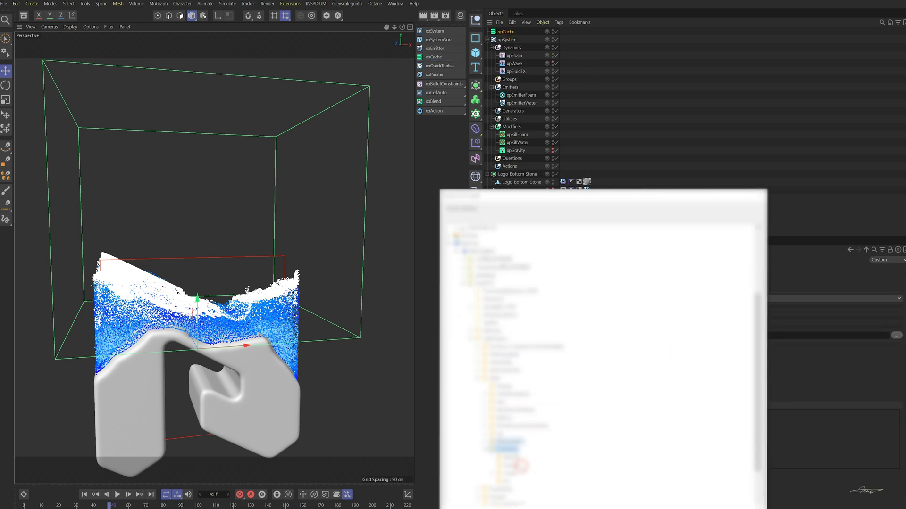
double_click(520, 465)
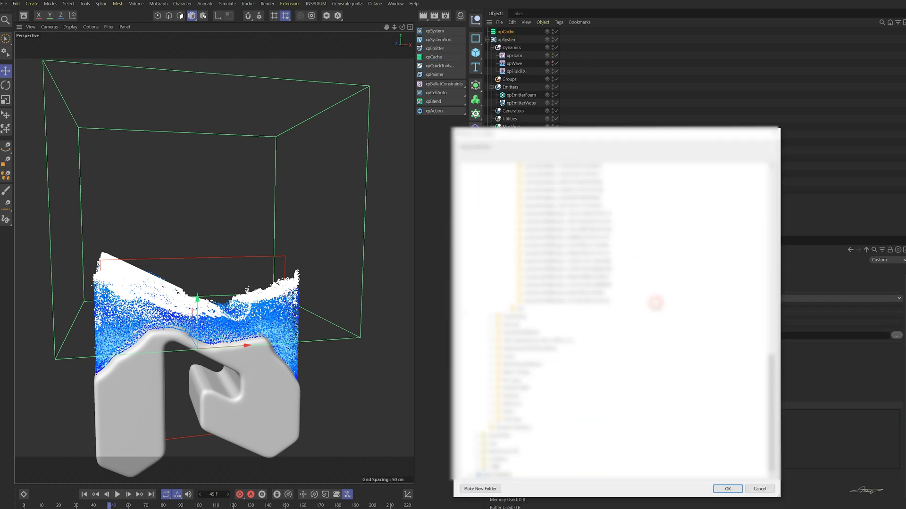
left_click(722, 489)
left_click(507, 363)
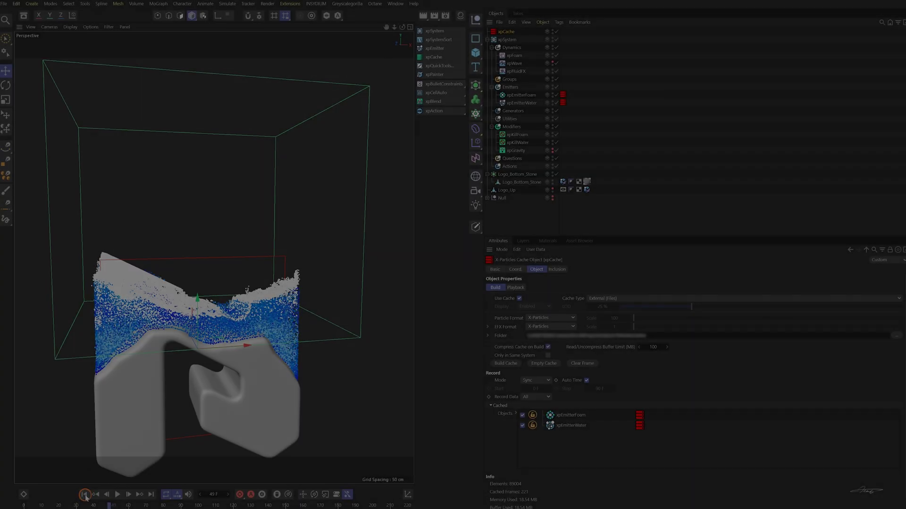
Rewind and play back the cached simulation, pausing at frame 135.
left_click(85, 494)
left_click(117, 495)
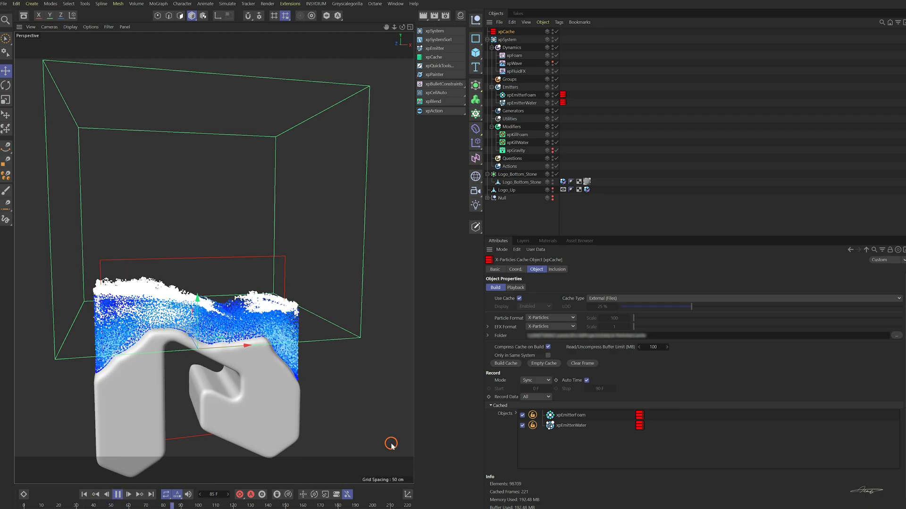
left_click(118, 494)
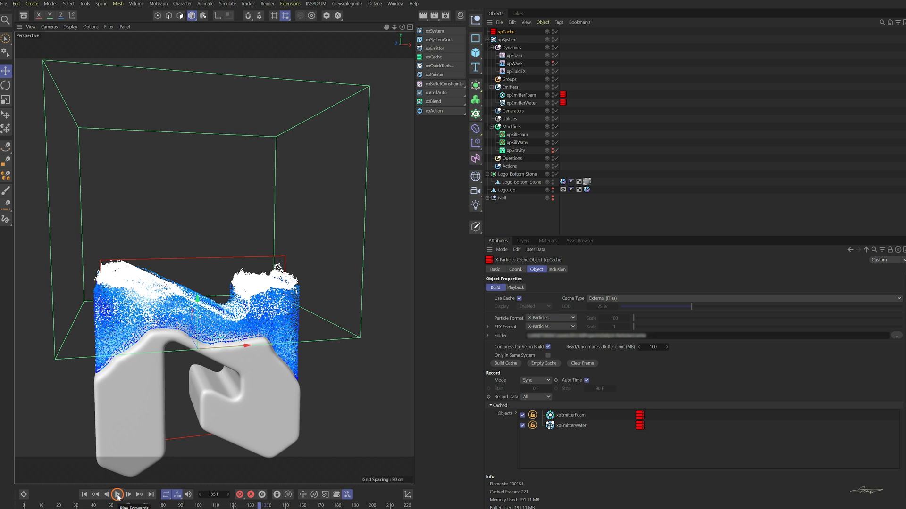
Mesh xpEmitterWater with an xpOpenVDBMesher (Voxel Size 1.001, Point Radius 3.001); move Logo_Up into Generators.
left_click(512, 112)
left_click(902, 304)
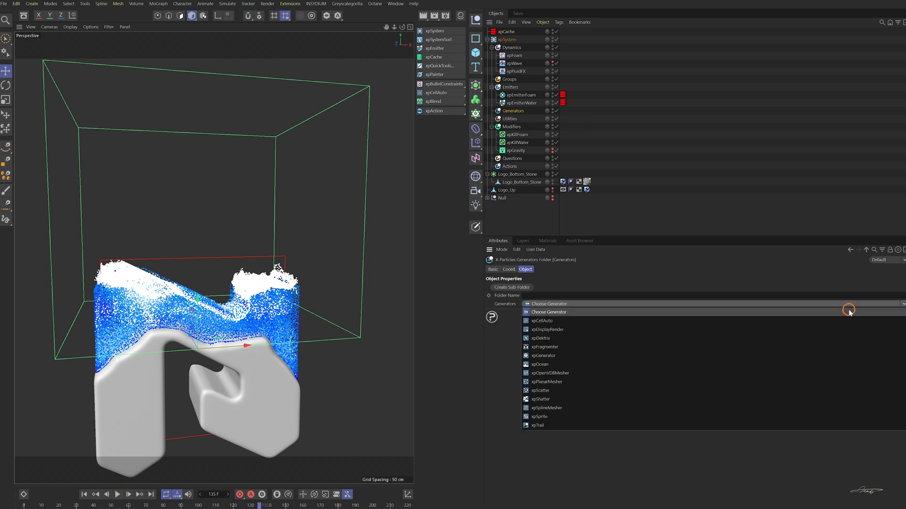
left_click(627, 371)
left_click_drag(523, 103, 561, 330)
left_click_drag(696, 381, 592, 380)
left_click_drag(600, 416, 578, 416)
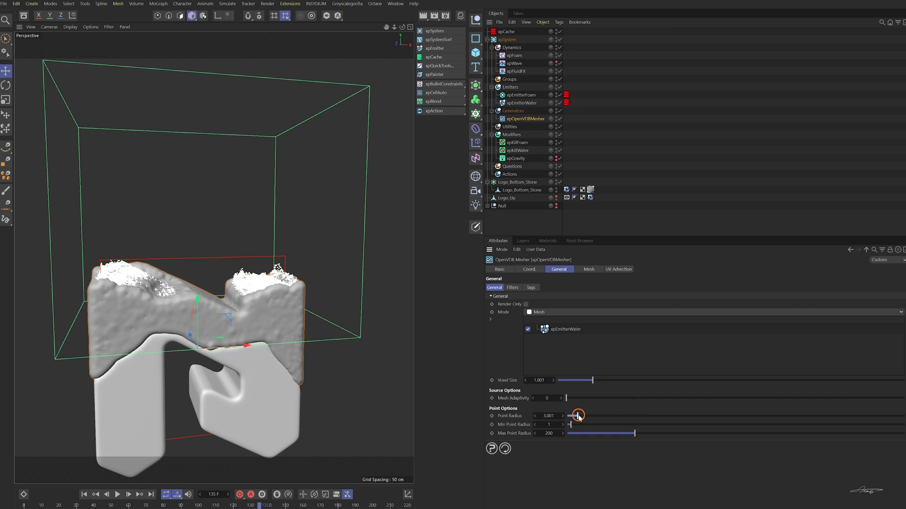
left_click_drag(507, 197, 516, 116)
Make Logo_Up visible and display it solid instead of wireframe.
left_click(556, 118)
left_click(567, 119)
left_click(506, 287)
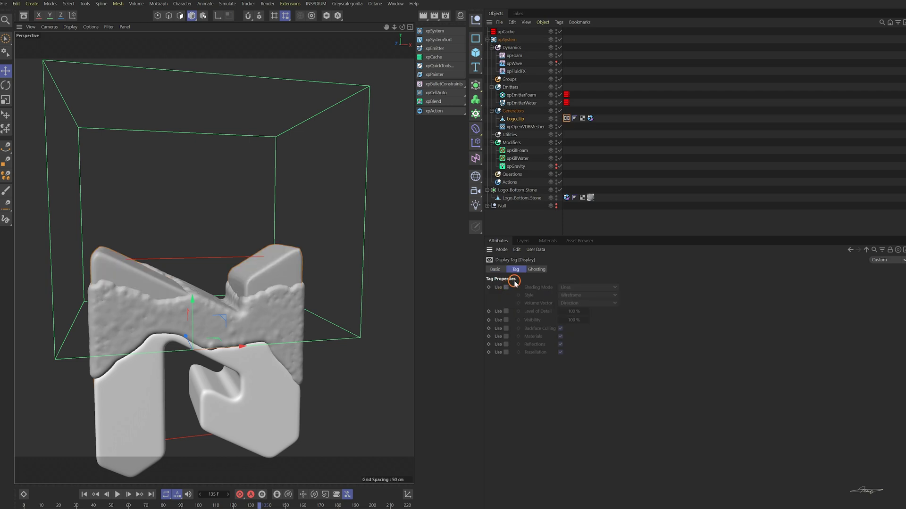
Group Logo_Up and xpOpenVDBMesher under a Volume Builder with 0.6 cm voxels, Logo_Up set to Intersect.
left_click(514, 121)
left_click(513, 127, "shift")
left_click(476, 100, "ctrl+alt")
left_click(535, 296)
key("Return")
left_click(563, 320)
left_click(568, 346)
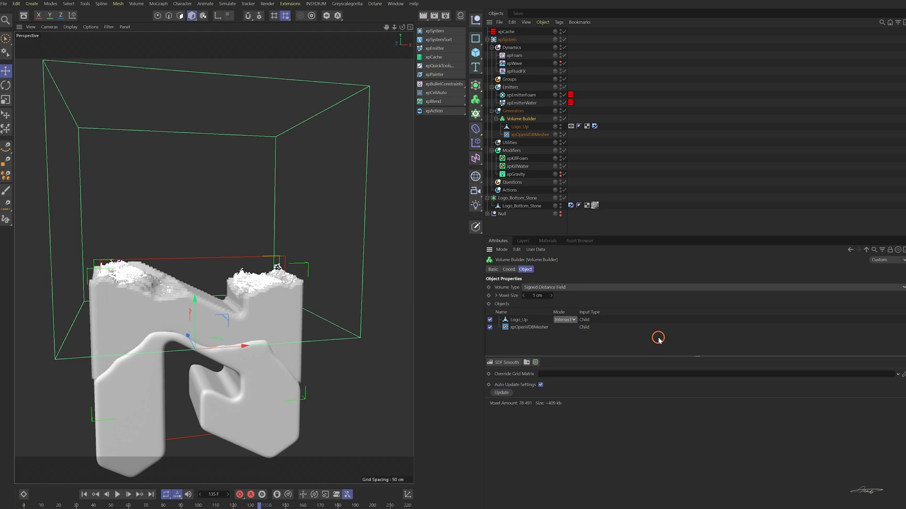
Add a Volume Mesher over the builder and check the clipped liquid at frames 117, 176 and 131.
left_click_drag(475, 99, 523, 125, "alt")
mouse_move(264, 443)
left_mouse_down("alt")
mouse_move(232, 364)
mouse_move(257, 435)
mouse_move(263, 427)
left_mouse_up("alt")
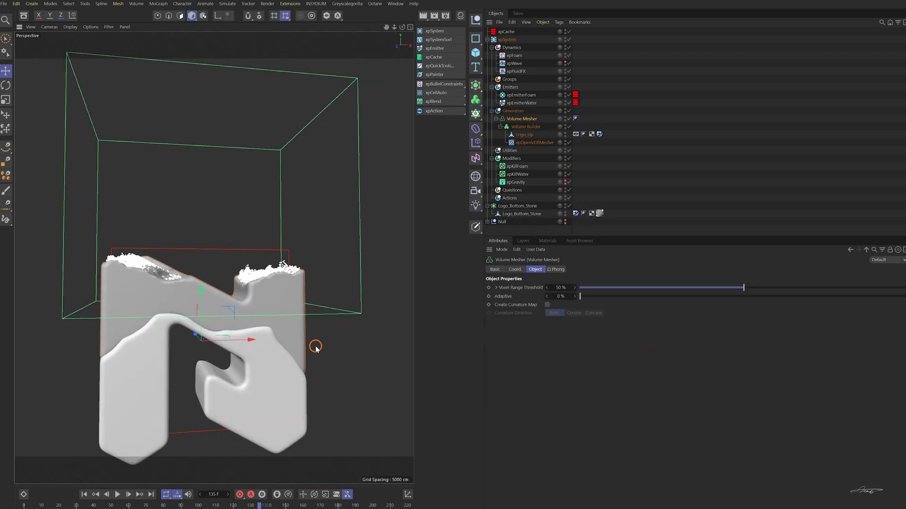
left_click(528, 128)
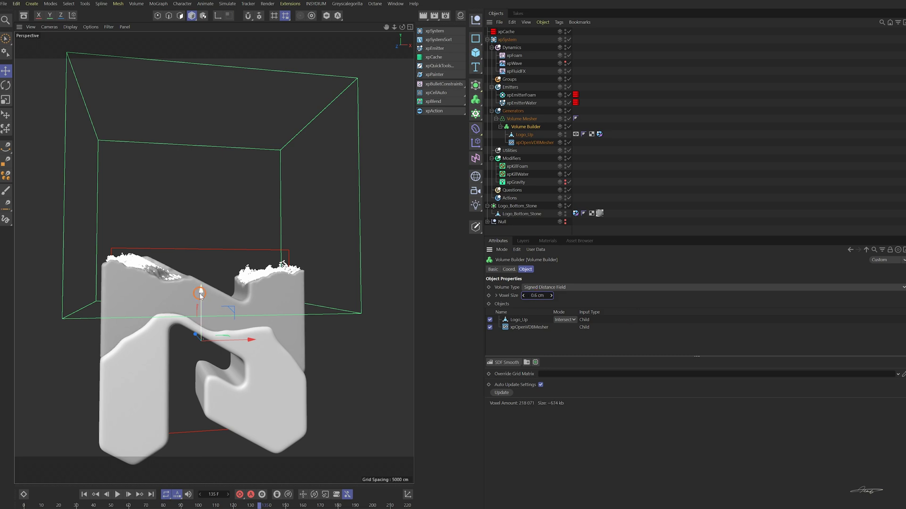
left_click_drag(202, 298, 282, 384, "alt")
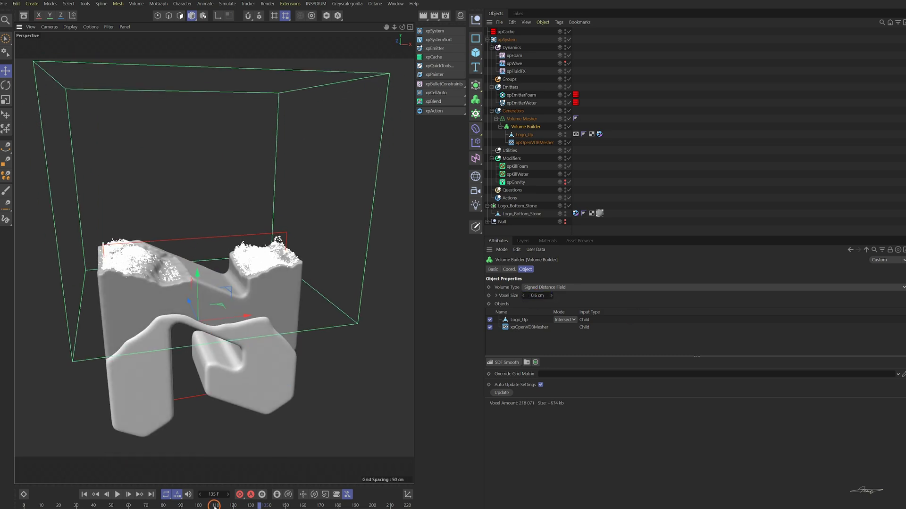
left_click(227, 505)
left_click(331, 506)
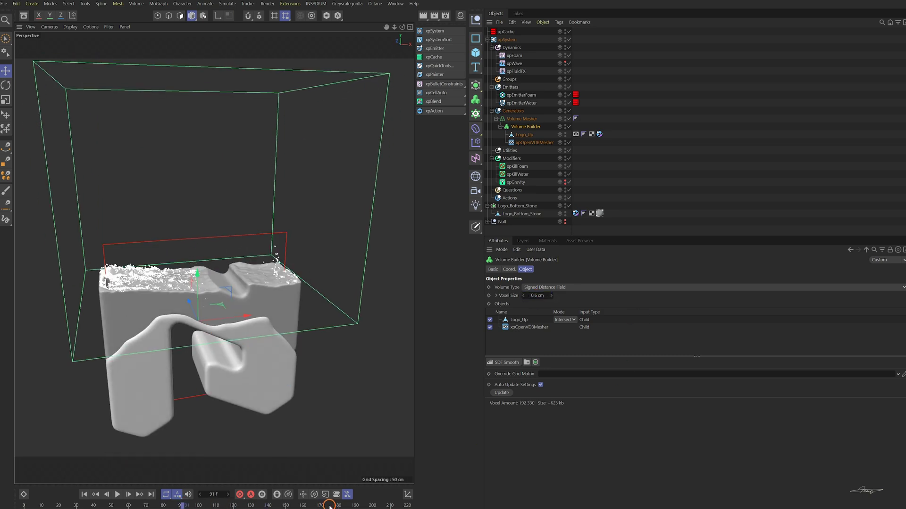
left_click_drag(232, 505, 250, 505)
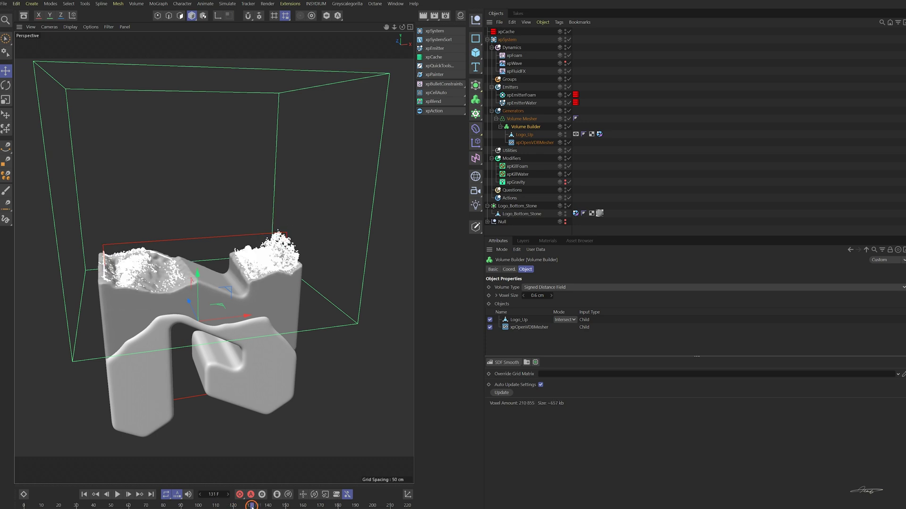
left_click(549, 143)
left_click(507, 31)
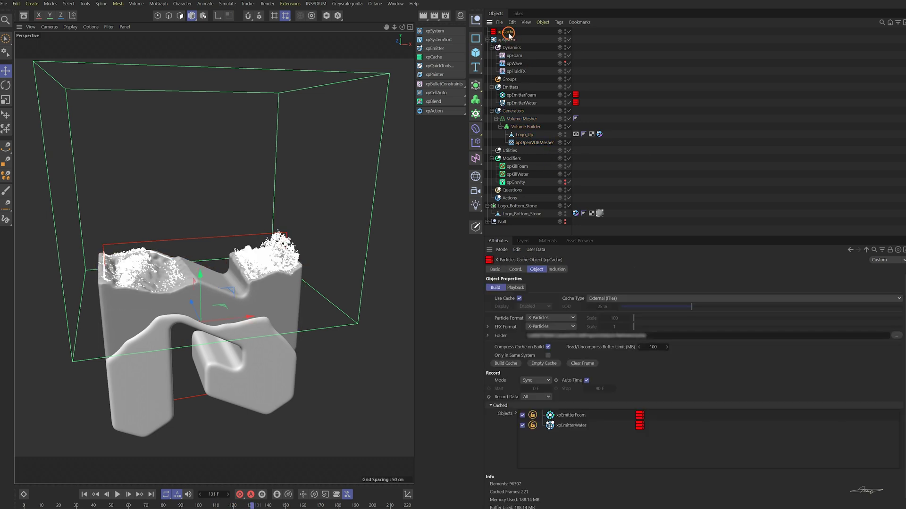
Rebuild the cache, then give xpEmitterFoam an Octane Object tag with Geometry particle rendering.
left_click(505, 363)
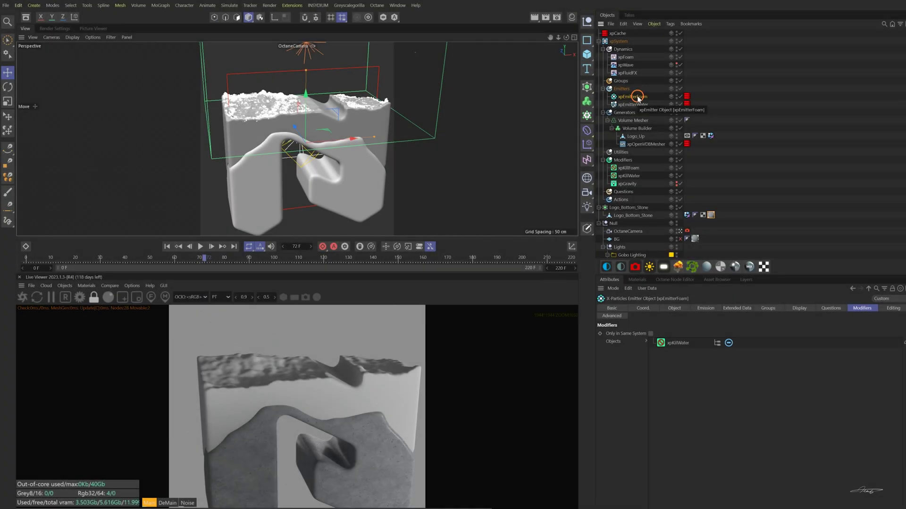
key("shift+c")
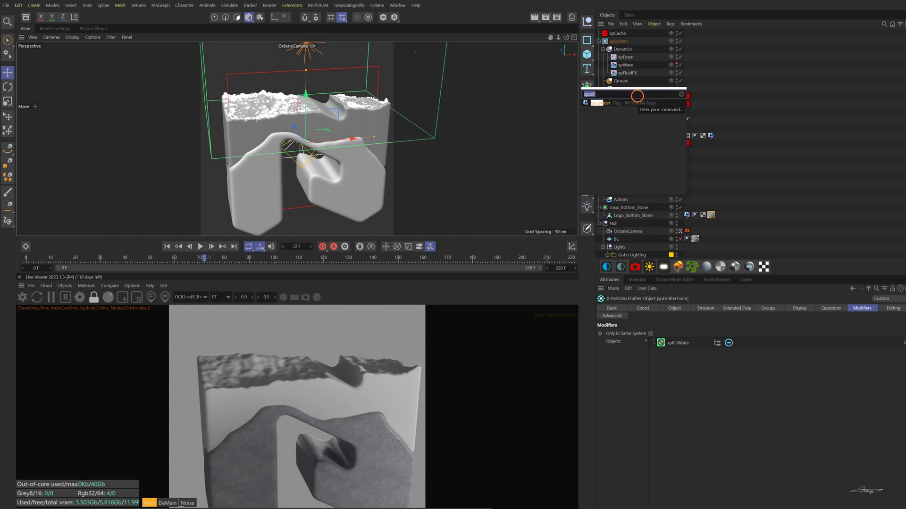
key("BackSpace")
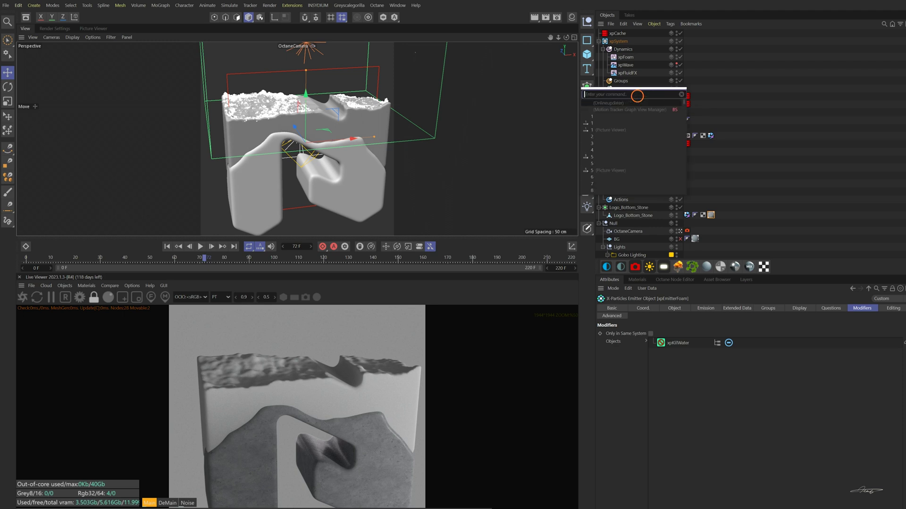
type("octane")
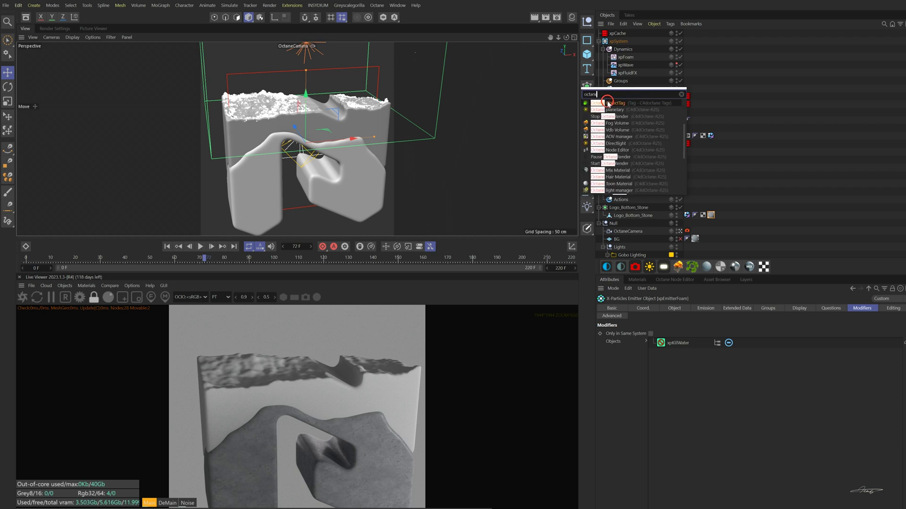
left_click(622, 103)
left_click(872, 310)
left_click(648, 326)
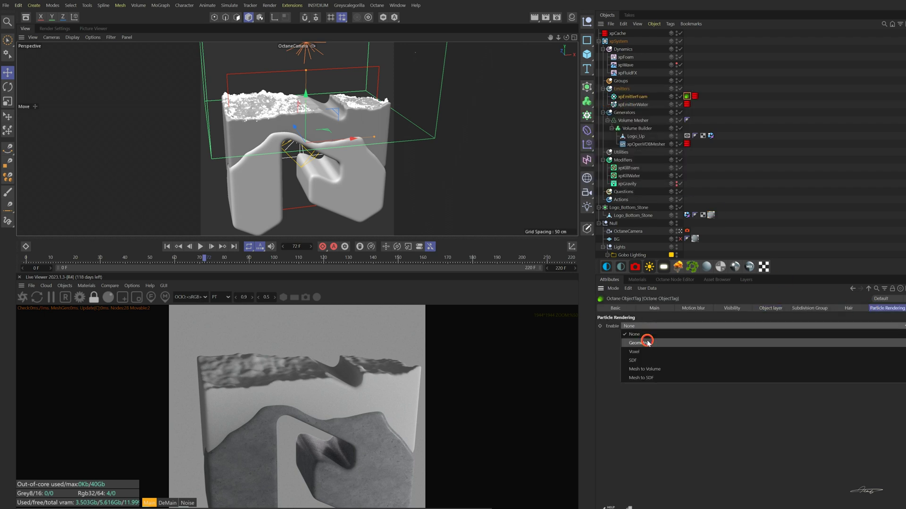
left_click(646, 341)
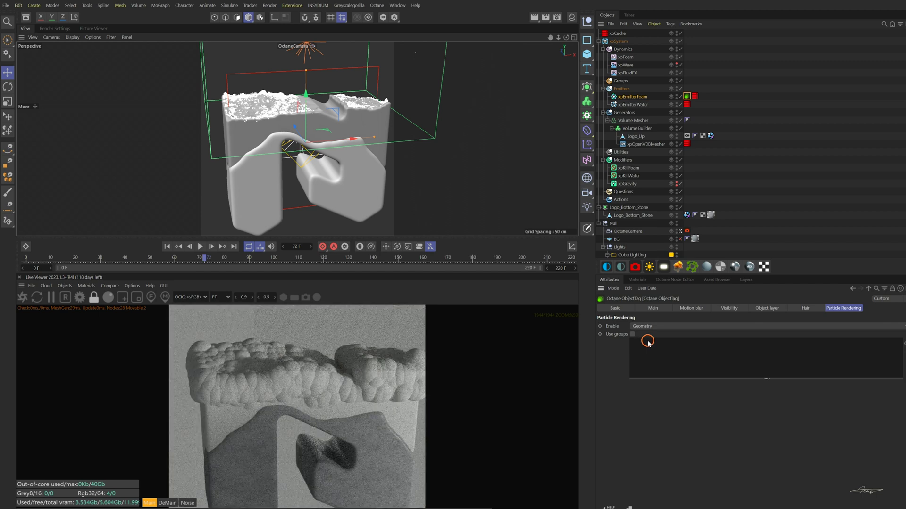
left_click(586, 54)
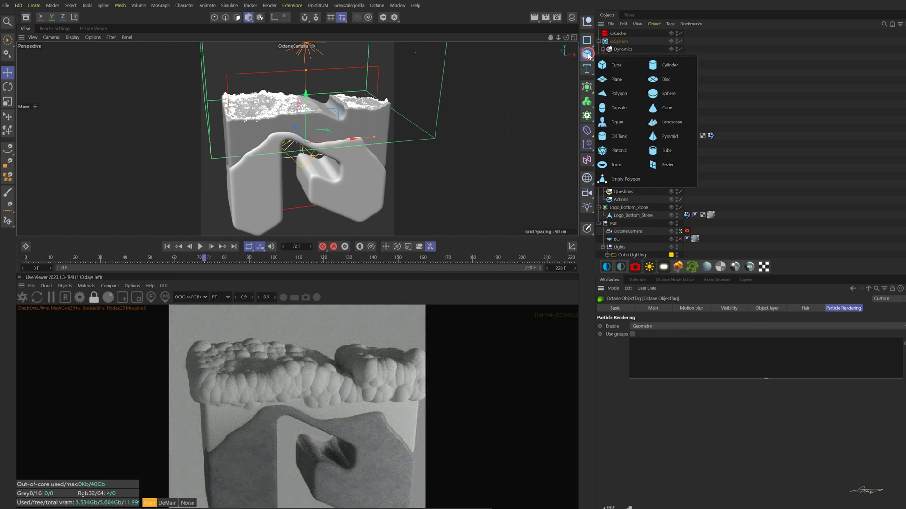
Create a Sphere with 0.3 cm radius and 6 segments.
left_click(658, 127)
left_click(645, 326)
type("0.3")
key("Return")
left_click(653, 335)
type("6")
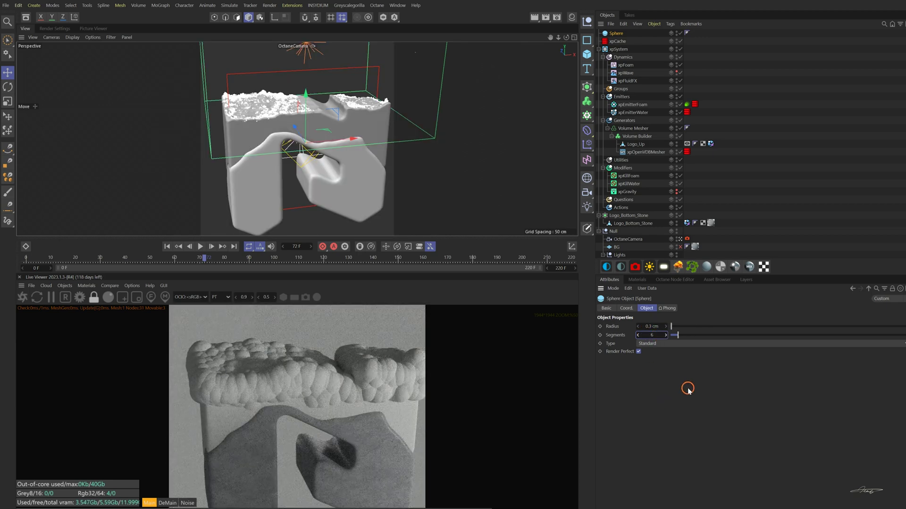
key("Return")
Use the Sphere as the Octane tag's foam particle geometry and shrink its radius to 0.1 cm.
left_click(687, 105)
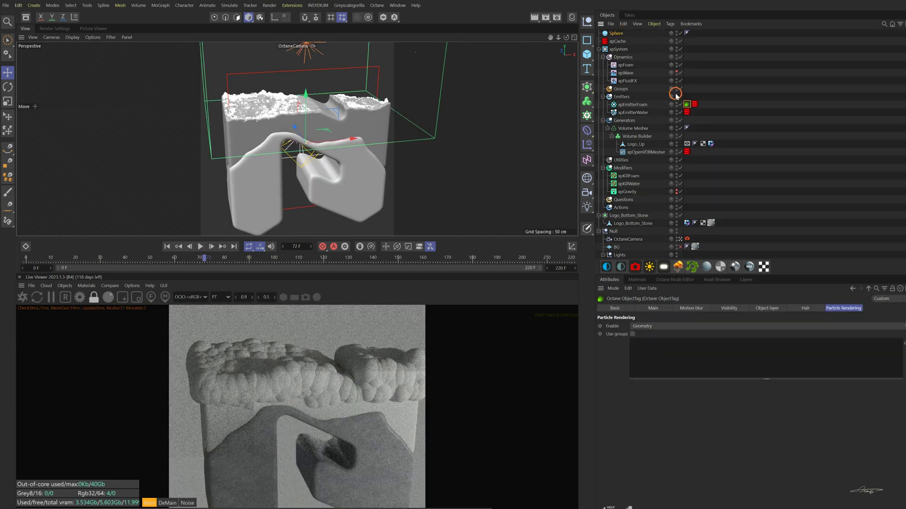
left_click_drag(616, 33, 669, 364)
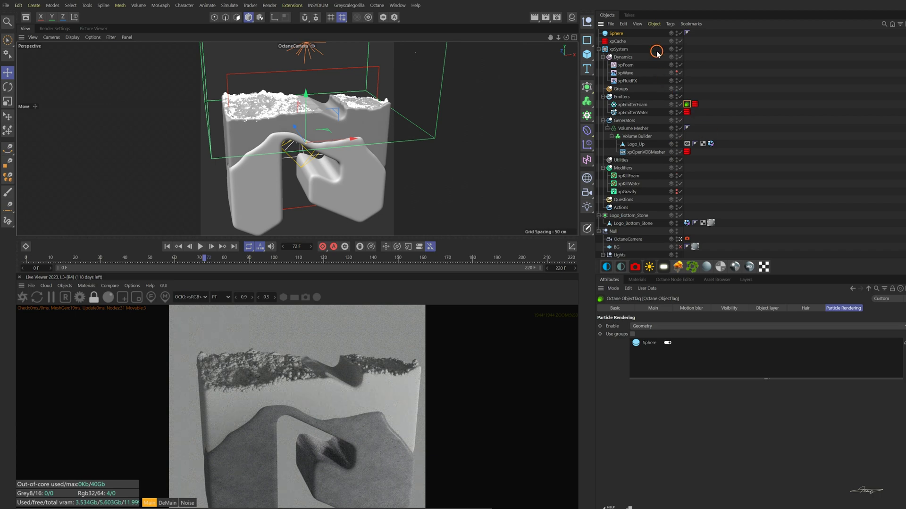
left_click(614, 33)
left_click(648, 326)
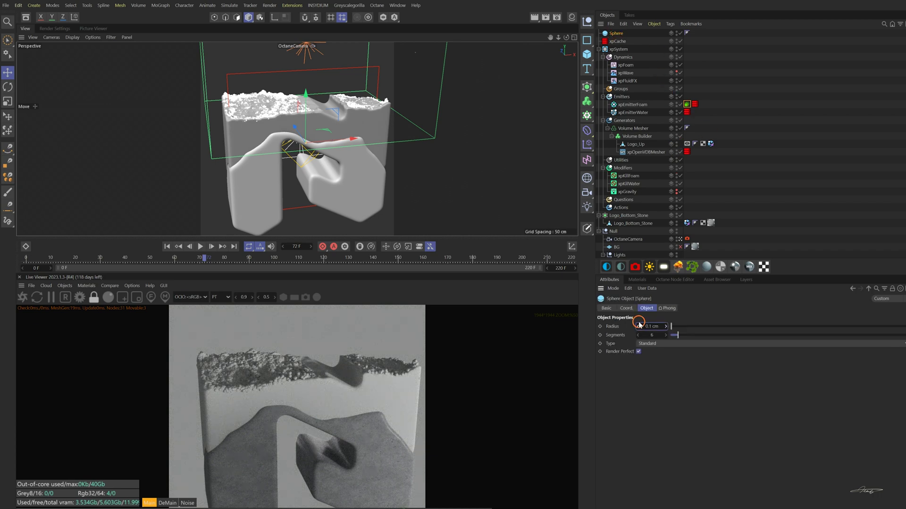
key("Return")
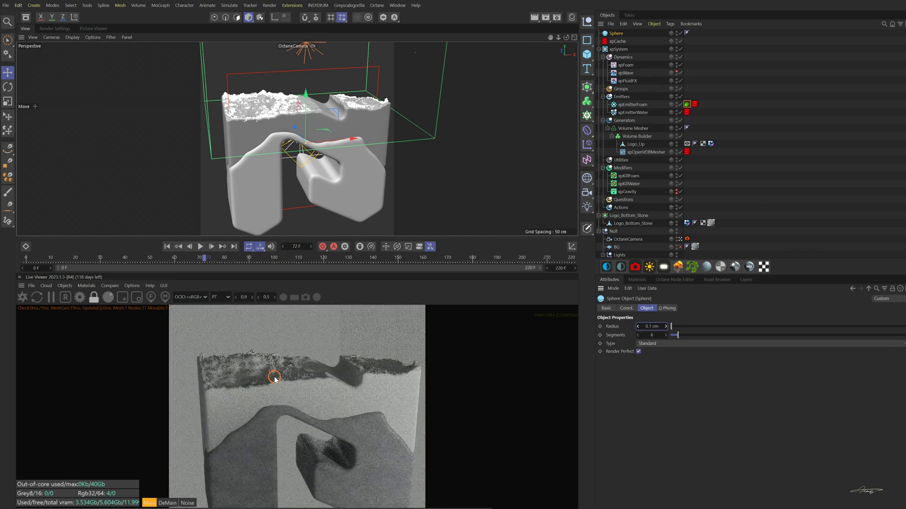